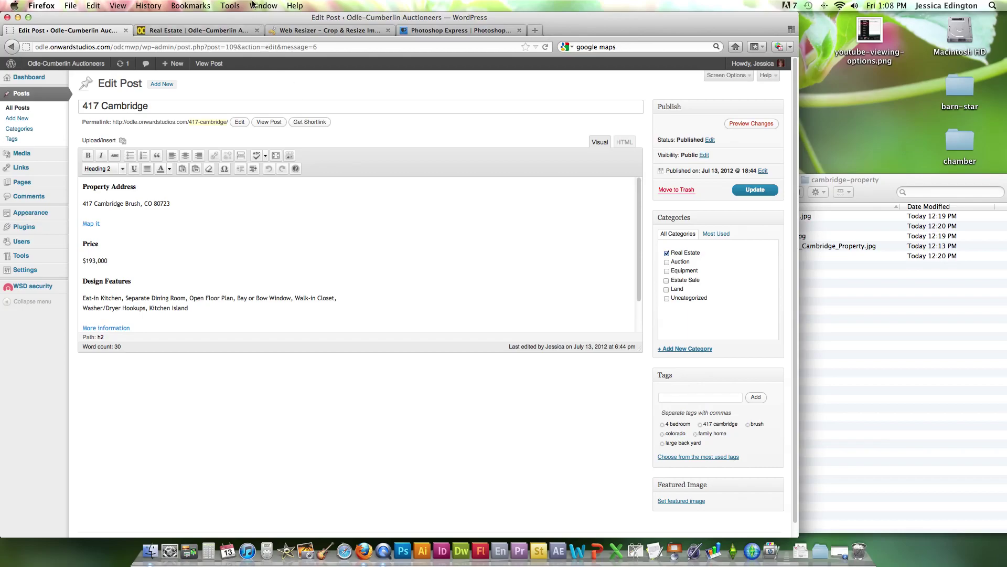
Step: Switch to the 'Real Estate | Odle-Cumberlin' tab to show the Real Estate category archive
left_click(210, 30)
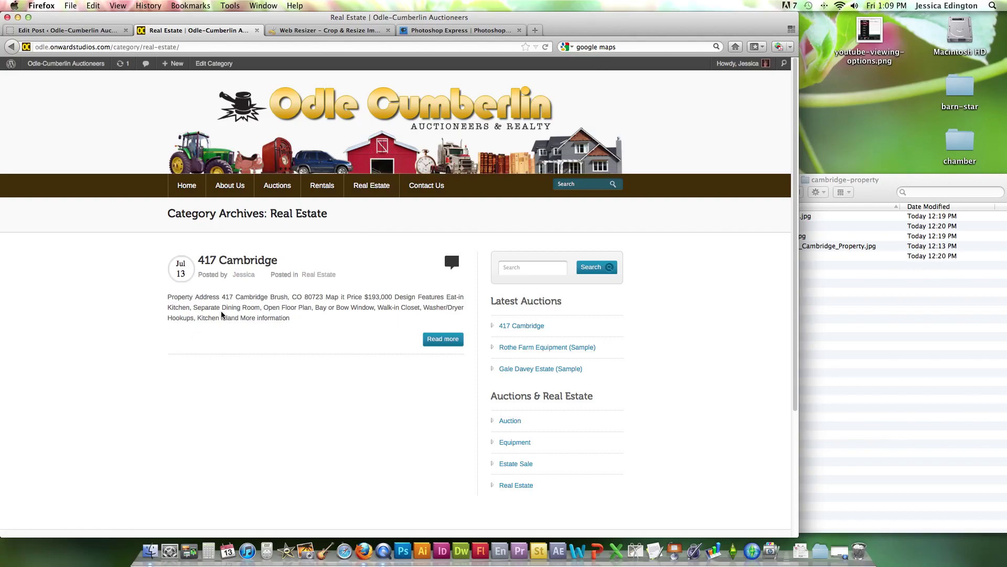
Step: Browse the Upcoming Auctions category archive from the Auctions menu
mouse_move(277, 189)
left_click(281, 216)
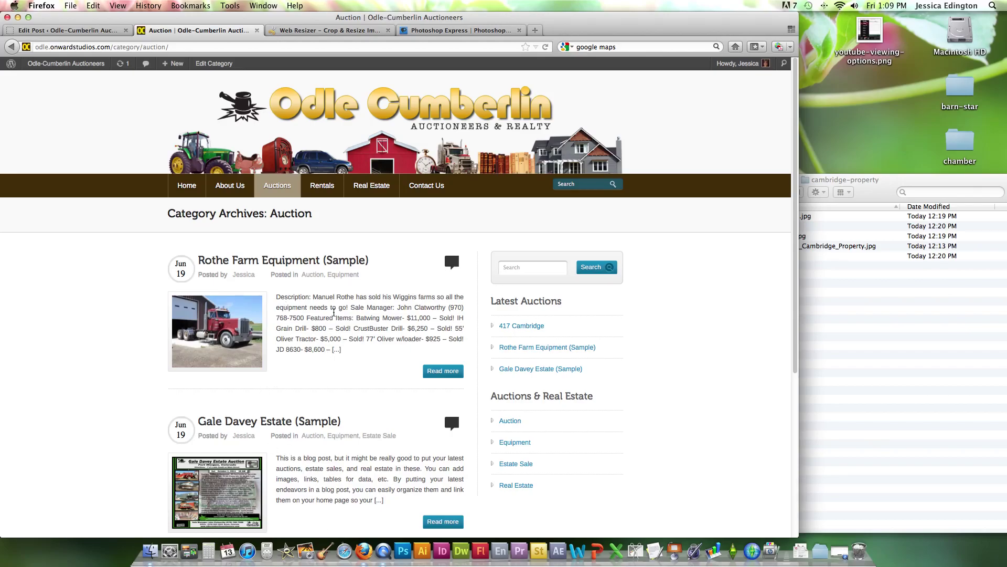
scroll(253, 509, "down", 1)
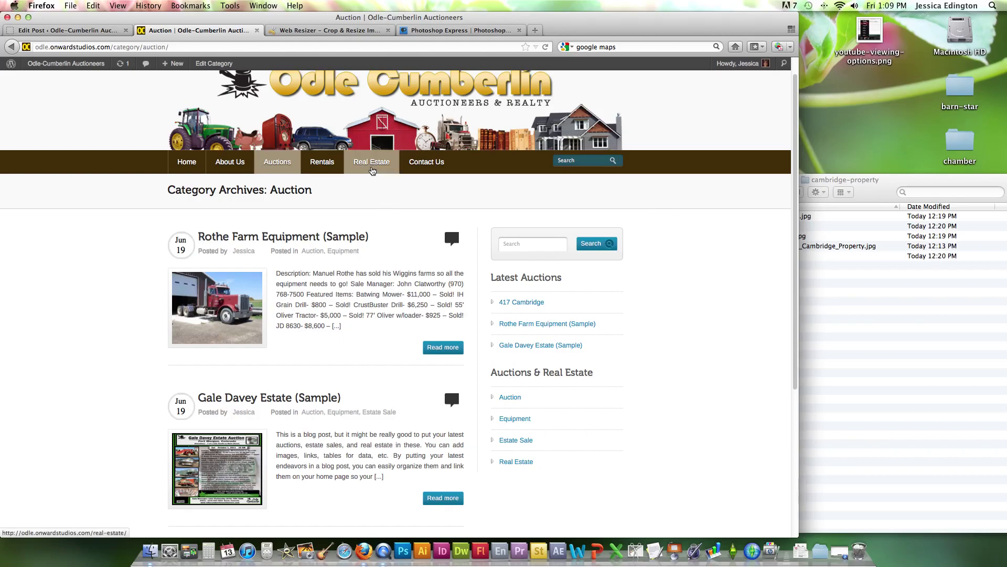
Step: Open the 417 Cambridge post from the Latest Auctions sidebar and look it over
left_click(528, 303)
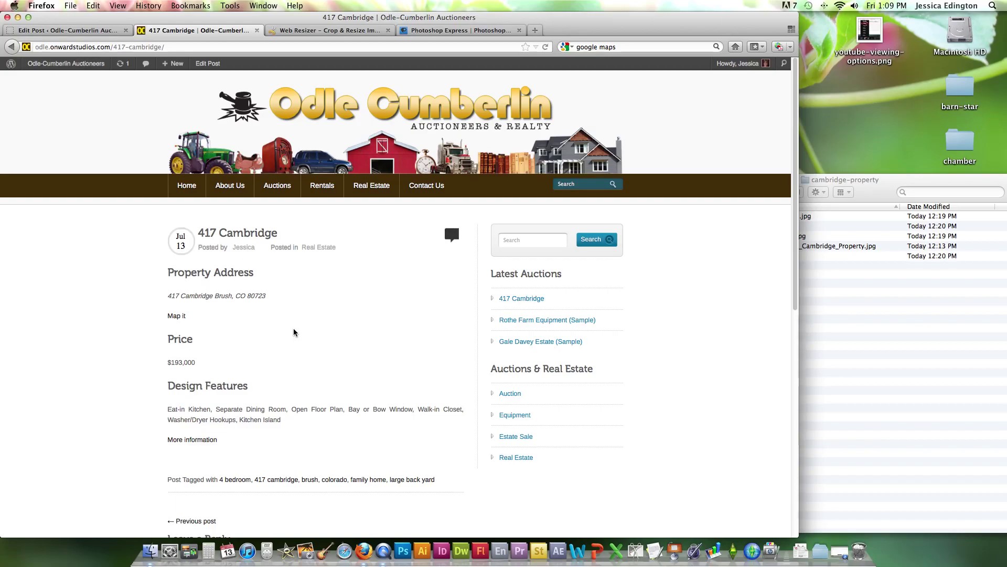
scroll(294, 330, "down", 3)
scroll(294, 331, "up", 3)
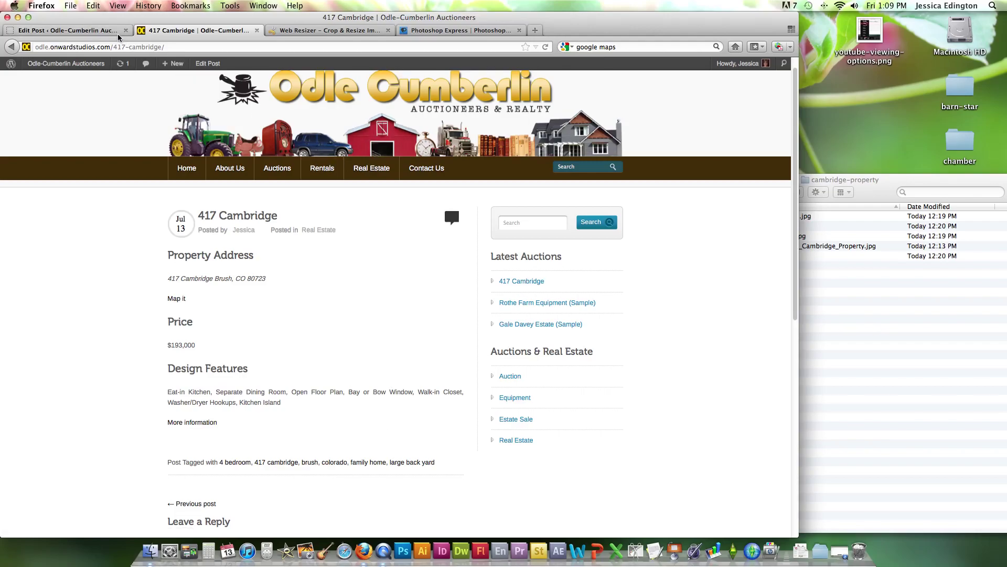
Step: Return to the Edit Post tab for the 417 Cambridge post
left_click(68, 30)
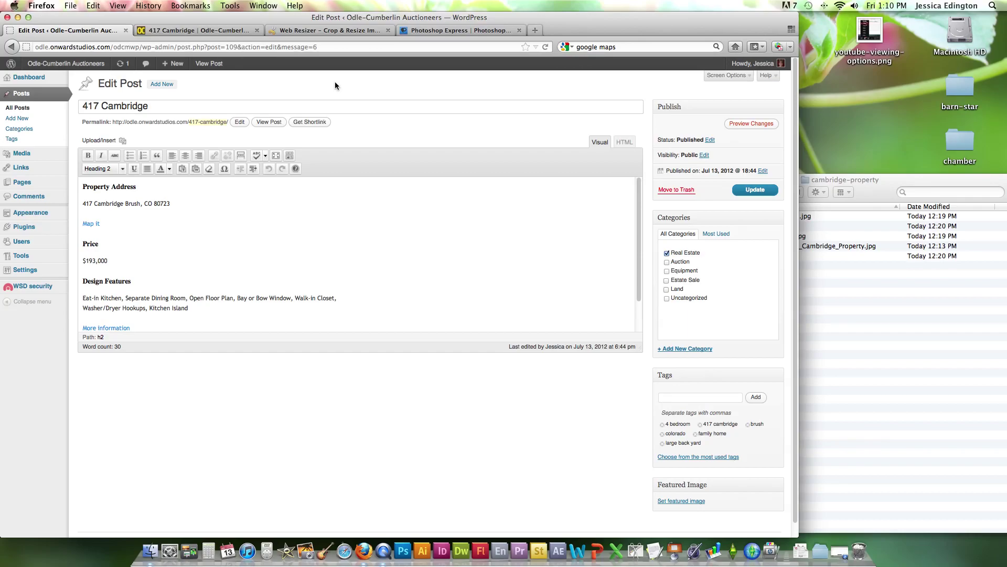
Step: Switch to the Web Resizer image-optimizing site's tab
left_click(343, 32)
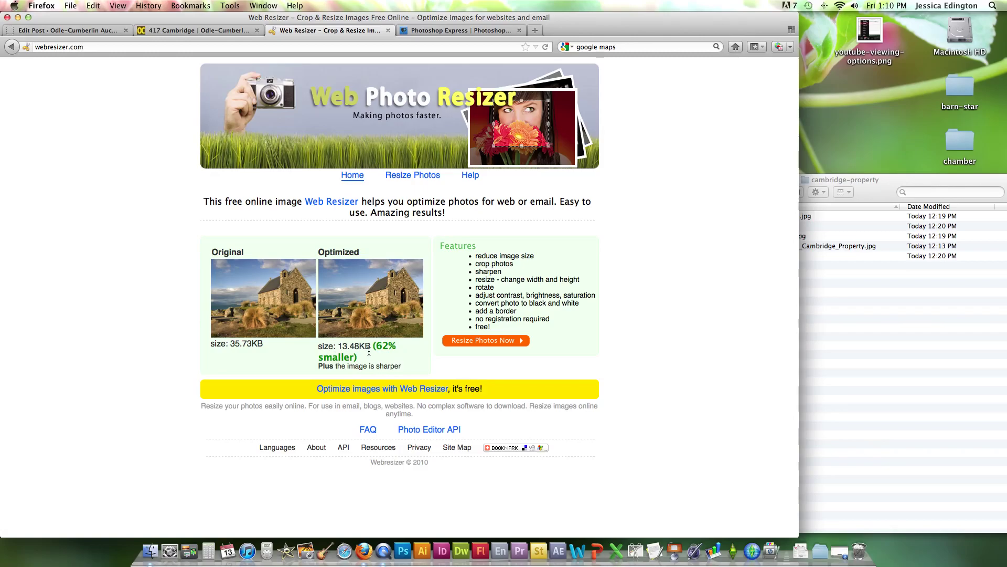
Step: Switch to the Photoshop Express online editor tab
left_click(417, 31)
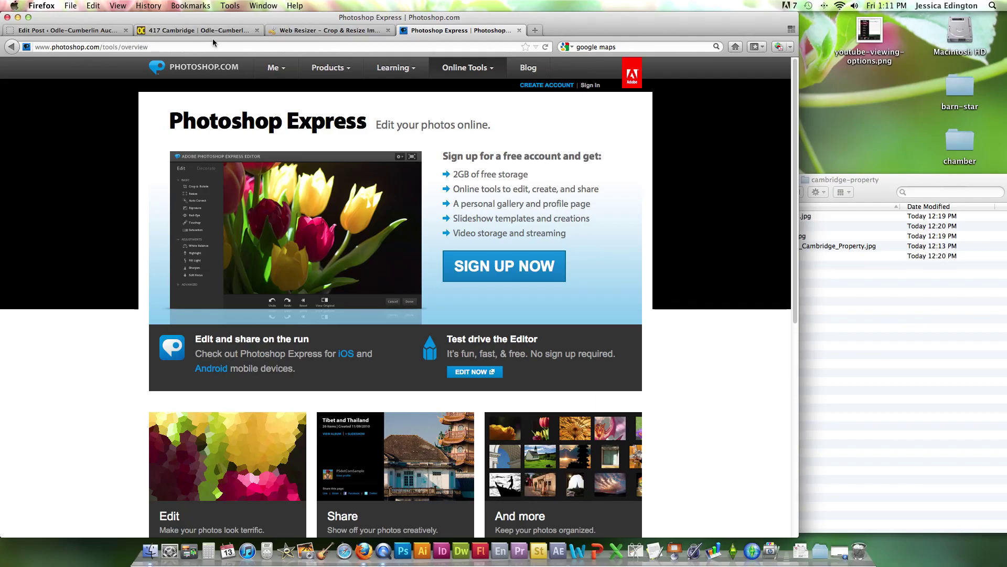
Step: Bring the cambridge-property Finder window to the front
left_click(911, 293)
Step: Center the folder window and start renaming OC_-_417_Cambridge_Property.jpg, hyphenating before Cambridge and Property
left_click_drag(743, 190, 335, 120)
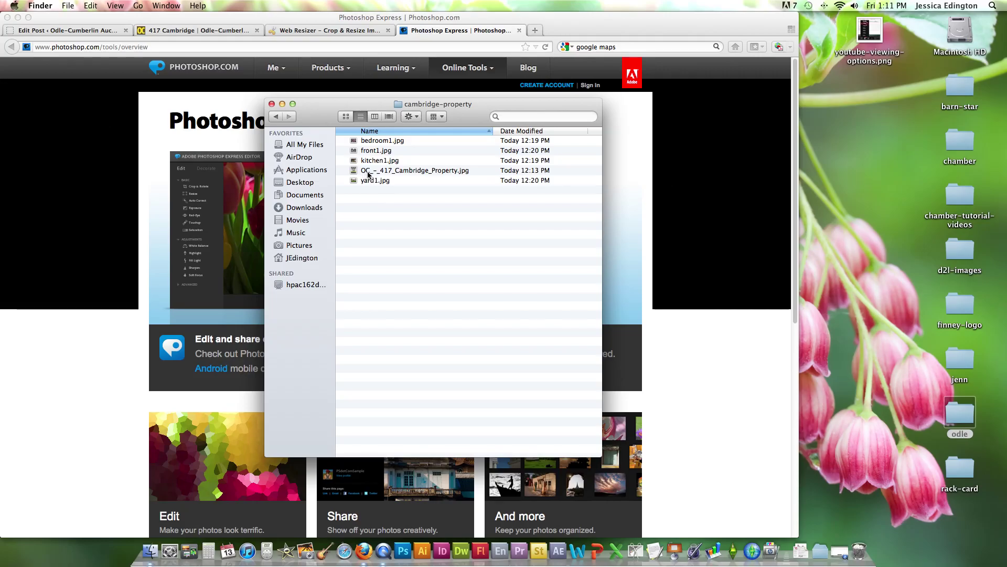
left_click(411, 171)
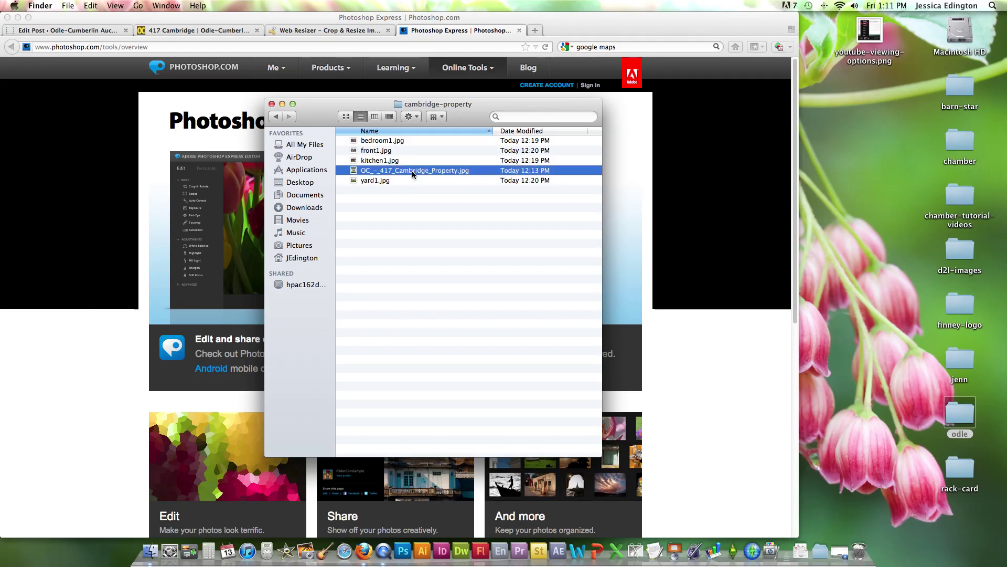
key("Return")
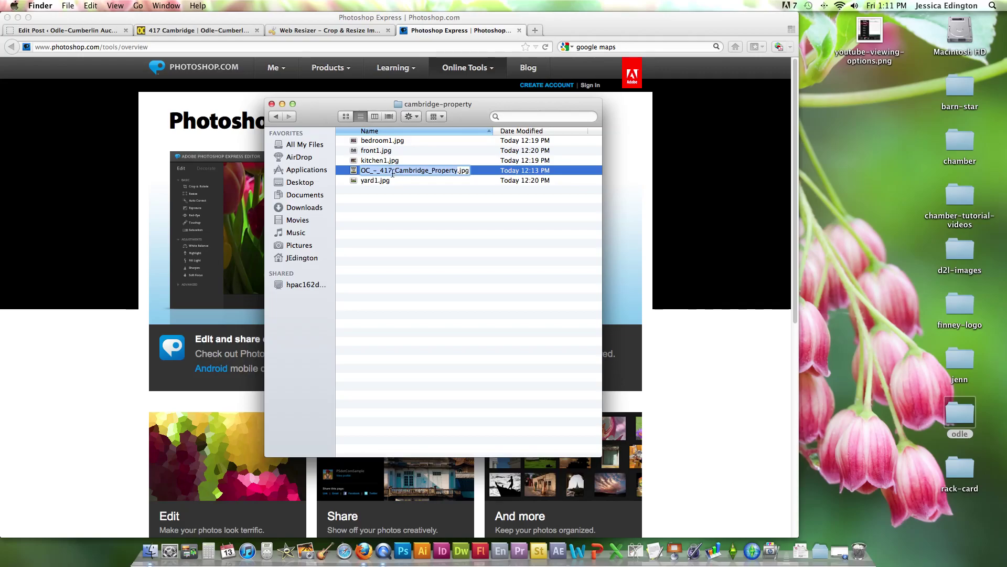
left_click(395, 172)
key("BackSpace")
type("-")
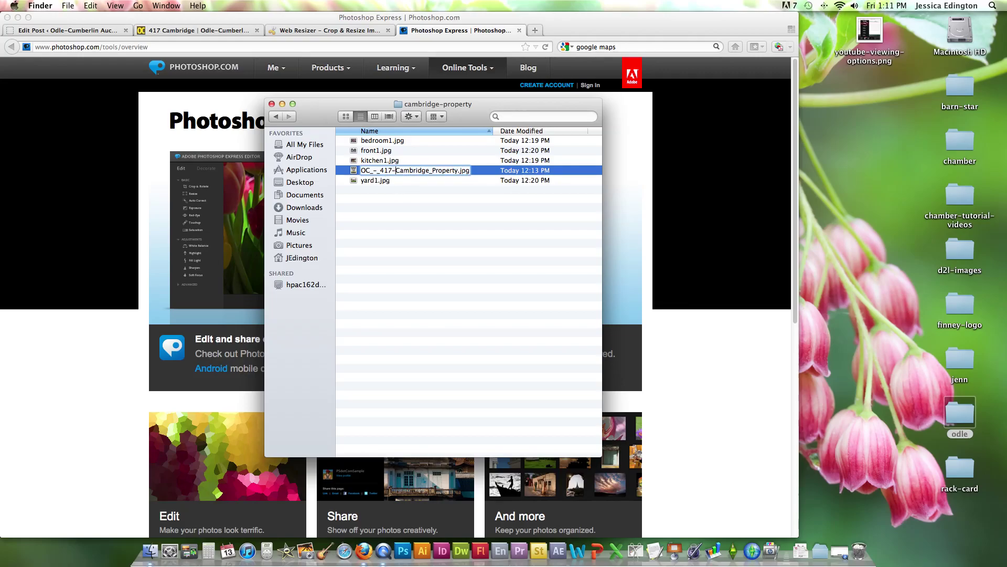
left_click(431, 170)
key("BackSpace")
type("-")
Step: Finish the lowercase name oc-417-cambridge-property.jpg, commit it, and move the window back right
left_click(434, 172)
left_click(397, 170)
key("Delete")
type("c")
left_click(378, 173)
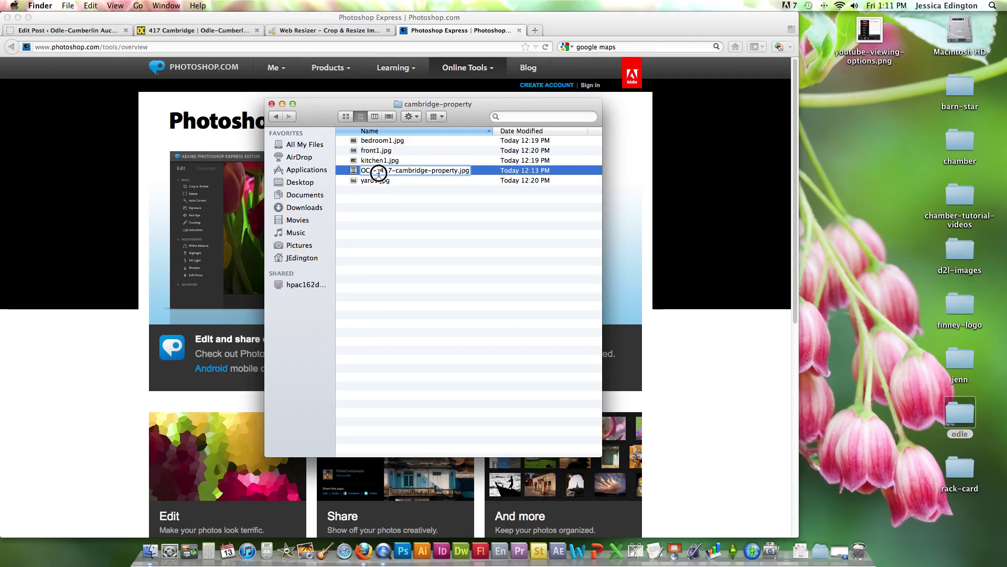
key("BackSpace")
left_click(370, 172)
key("BackSpace")
key("BackSpace")
key("BackSpace")
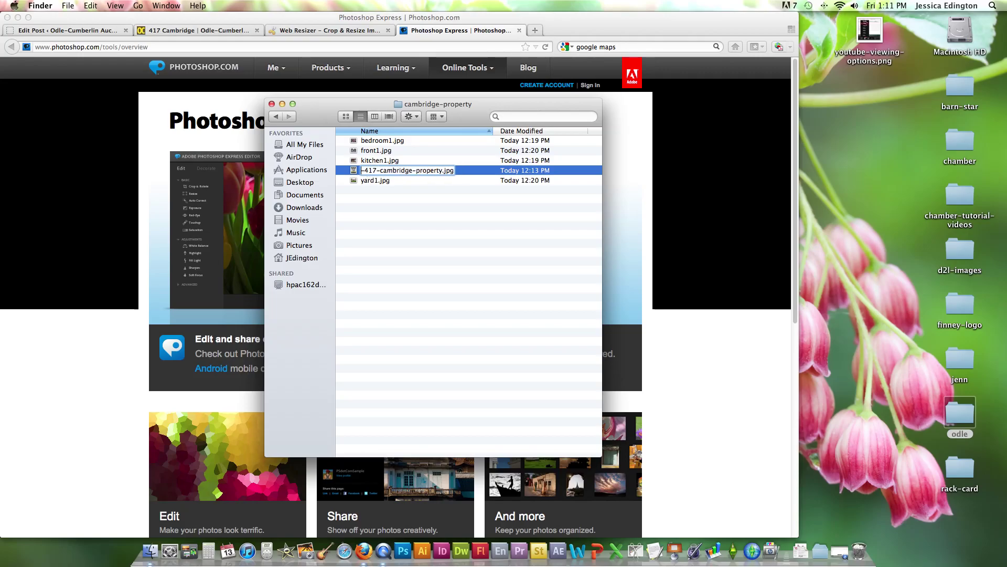
type("oc")
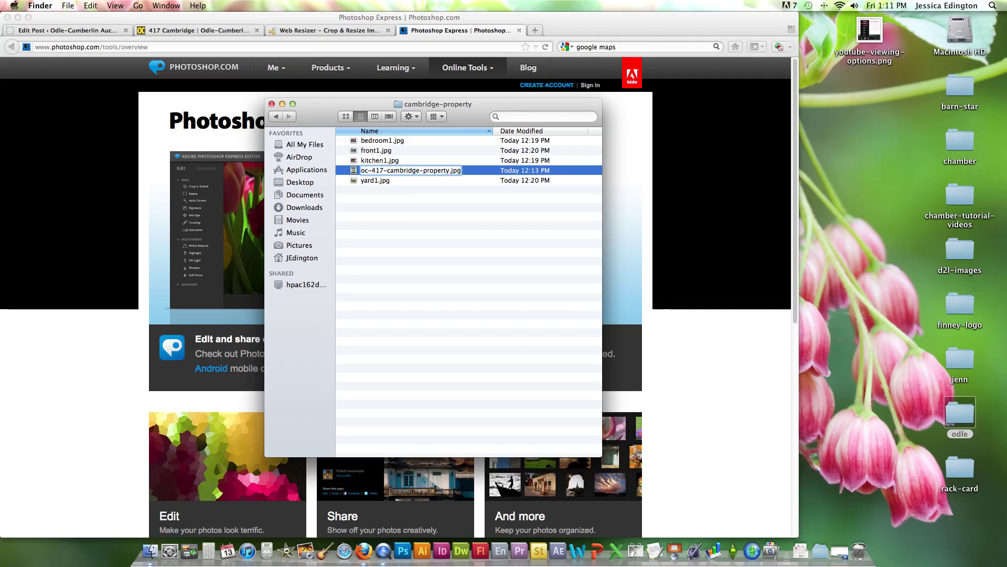
left_click(391, 209)
left_click(378, 170)
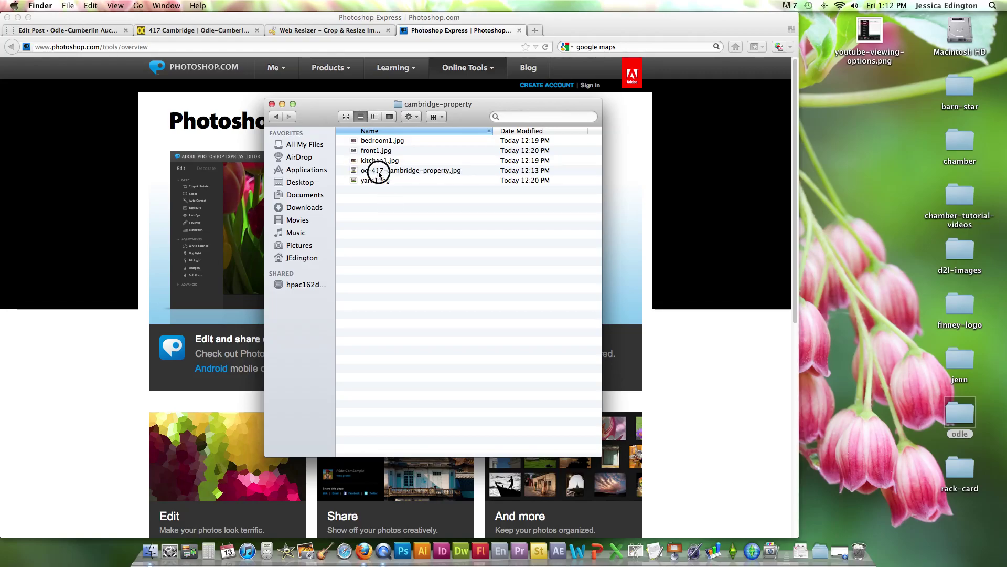
left_click_drag(334, 107, 730, 175)
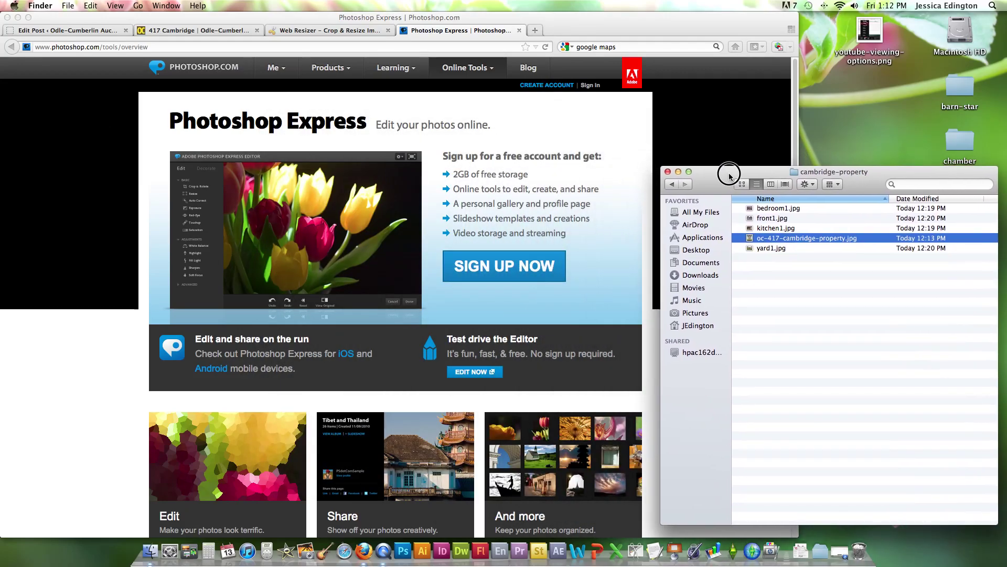
Step: Back in the post editor, place the caret below More information and open Add Media
left_click(68, 30)
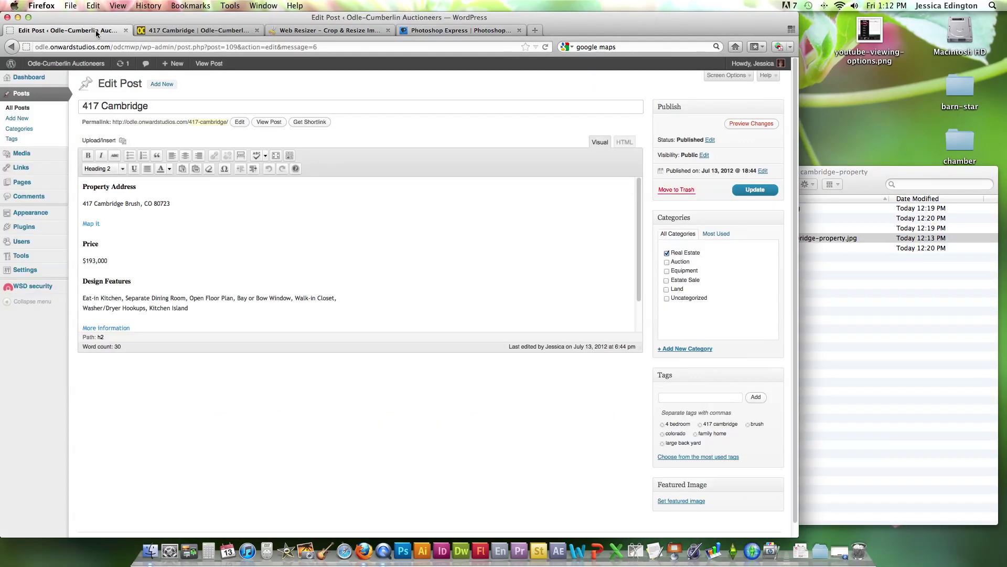
scroll(267, 302, "down", 2)
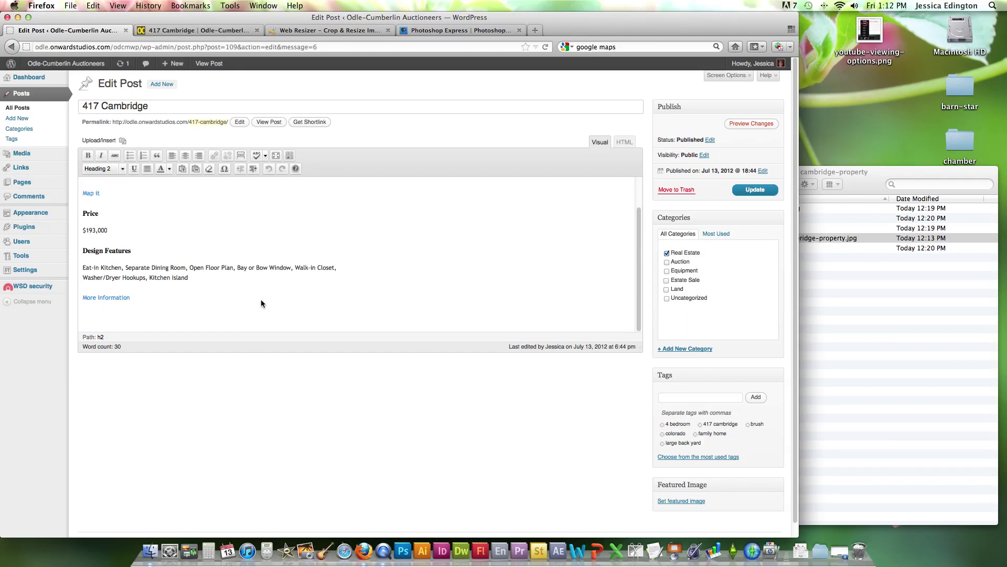
left_click(117, 312)
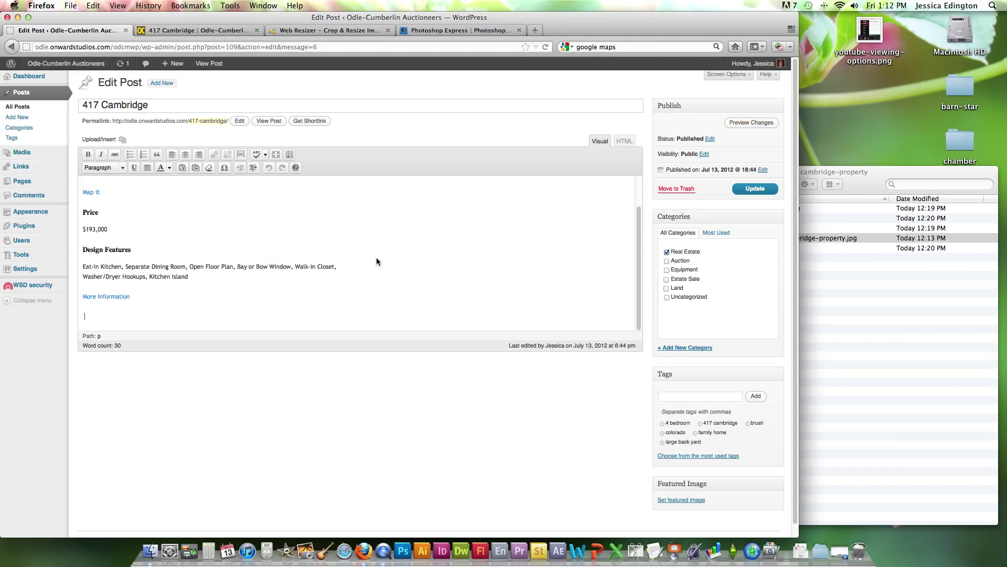
left_click(124, 140)
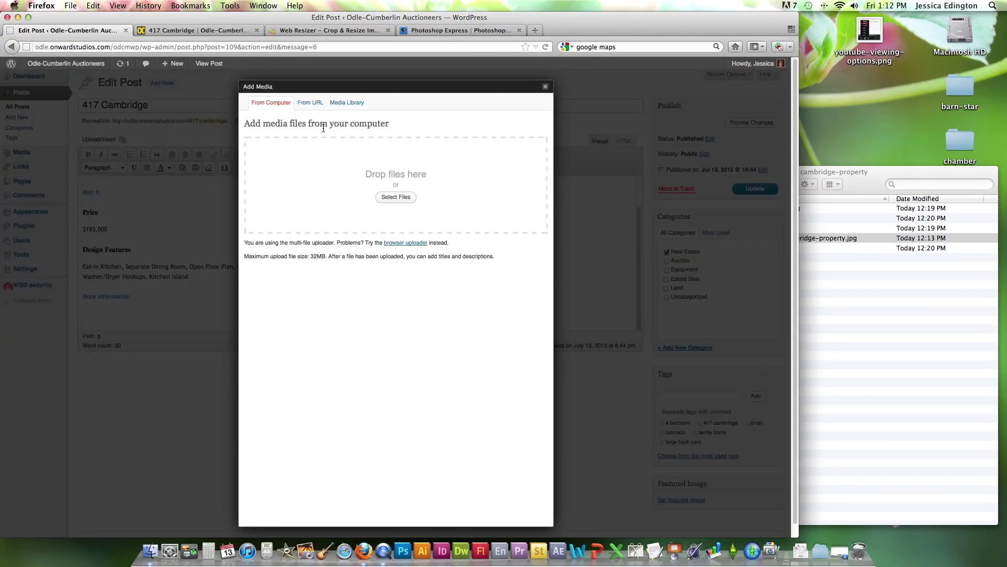
left_click(341, 107)
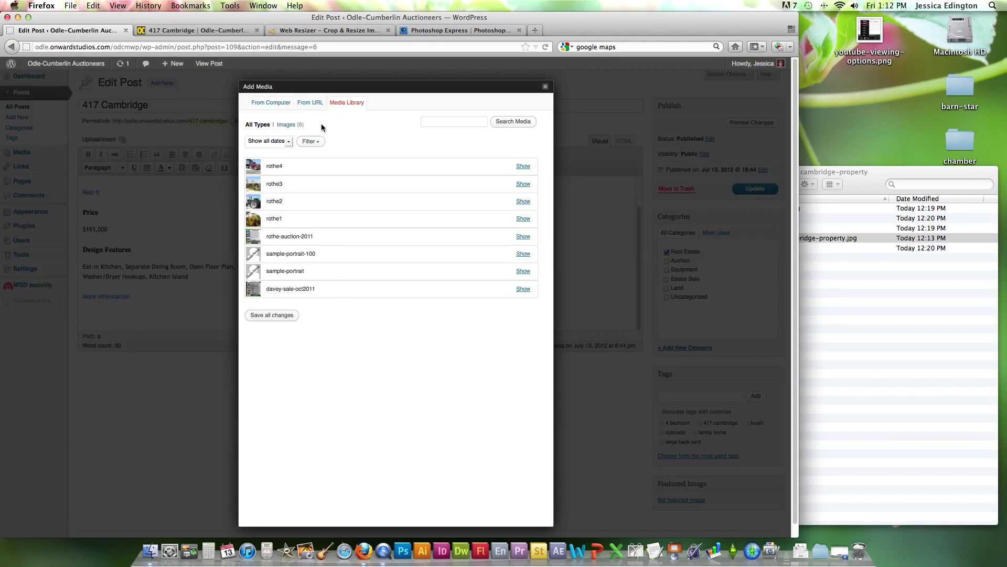
left_click(304, 107)
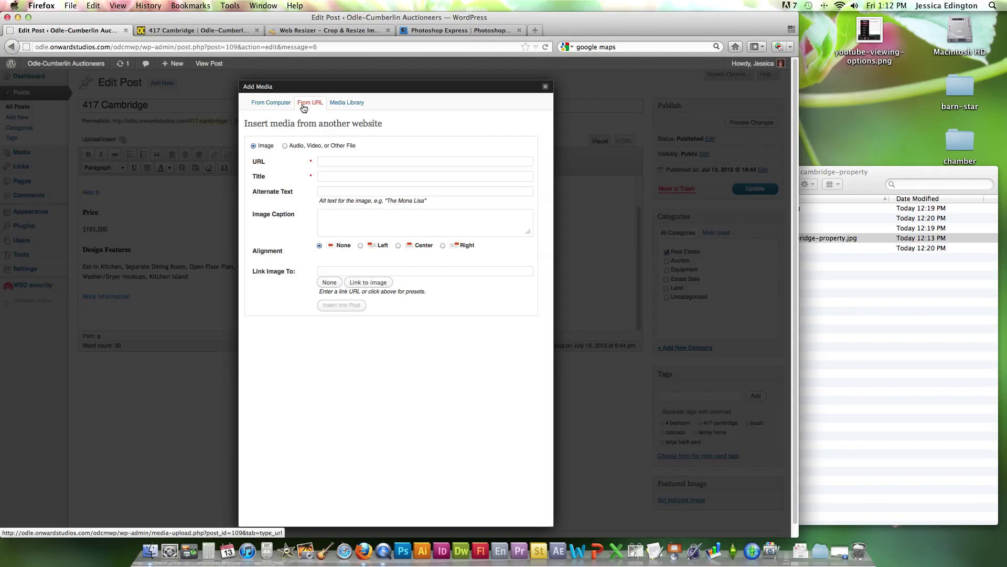
left_click(268, 103)
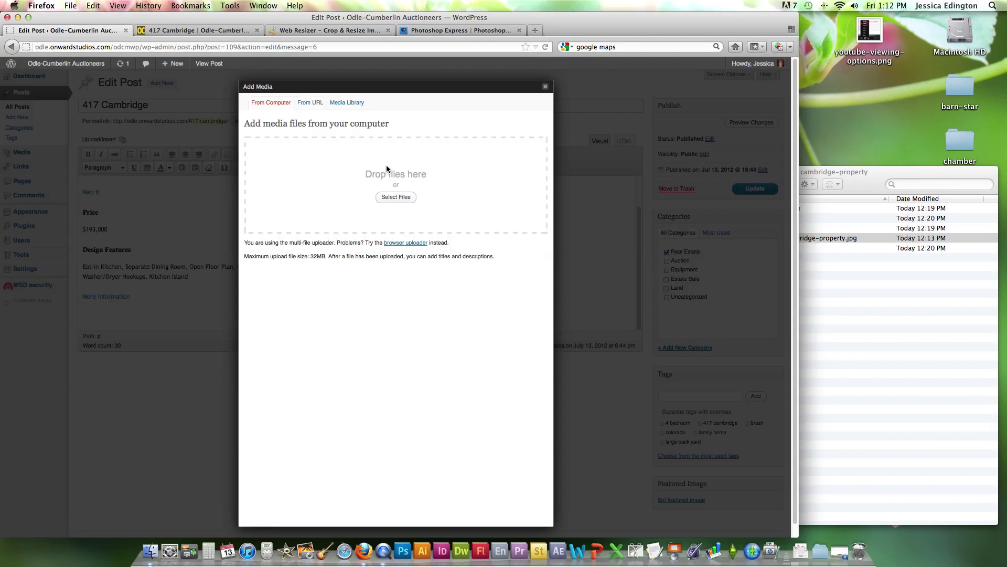
Step: Upload oc-417-cambridge-property.jpg from the cambridge-property folder and scroll to its details
left_click(397, 197)
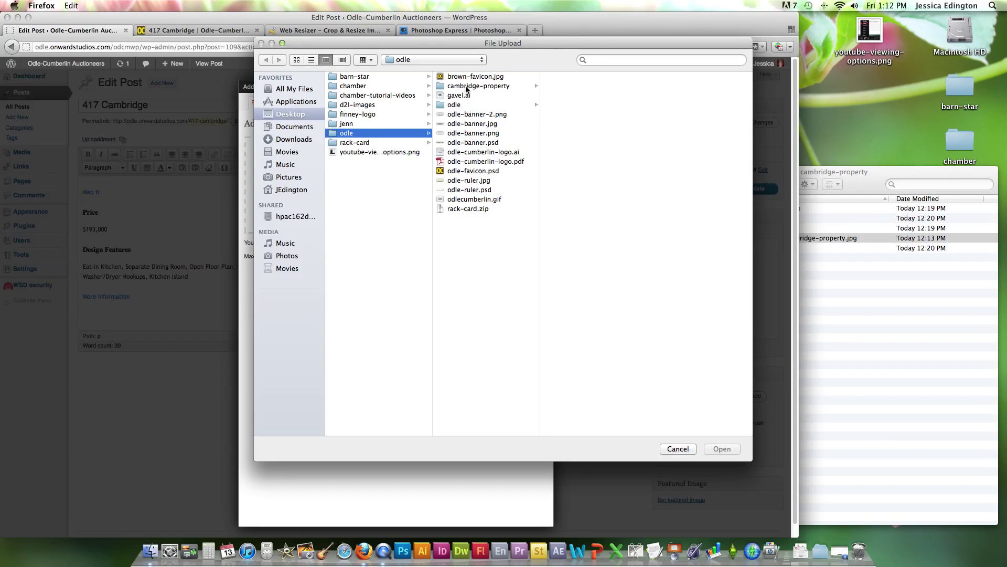
left_click(466, 87)
left_click(588, 105)
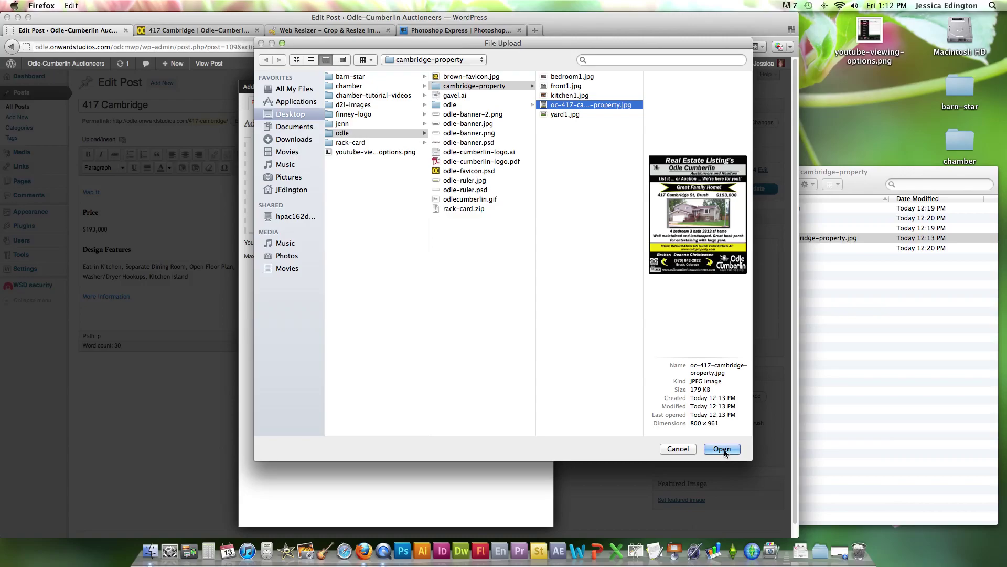
left_click(722, 449)
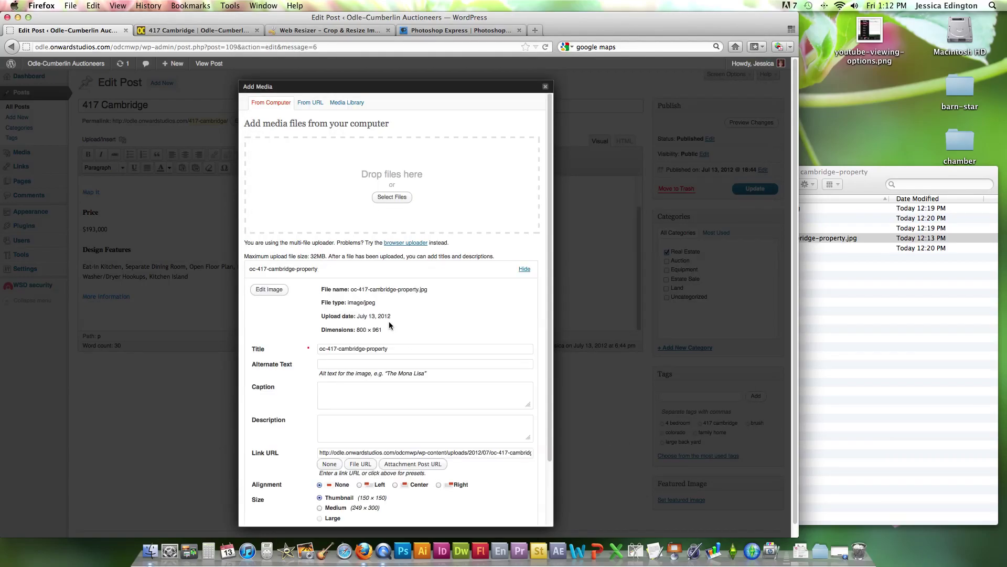
scroll(394, 323, "down", 4)
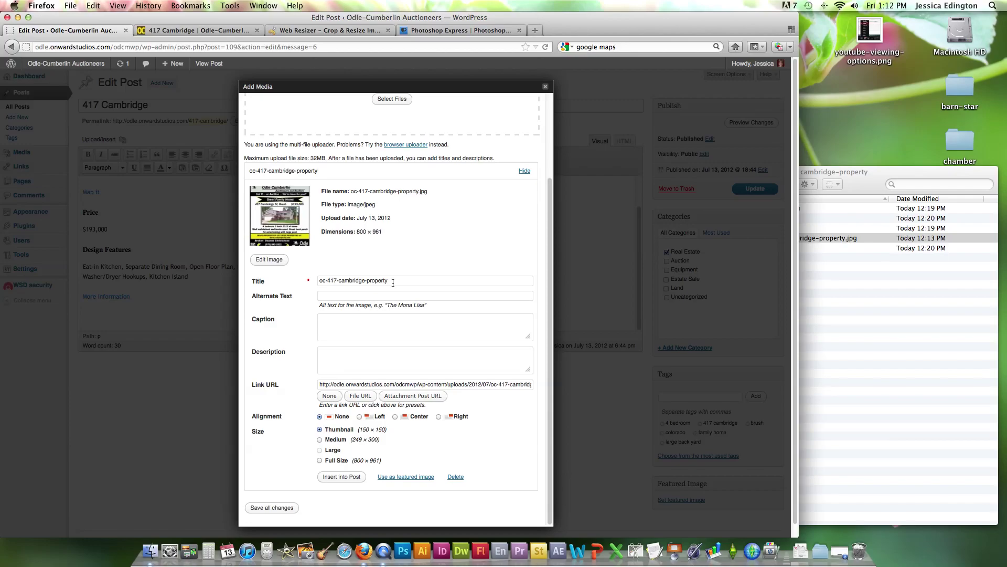
Step: Insert the flier at Full Size with alt text '417 Cambridge Property Flier'
left_click(383, 297)
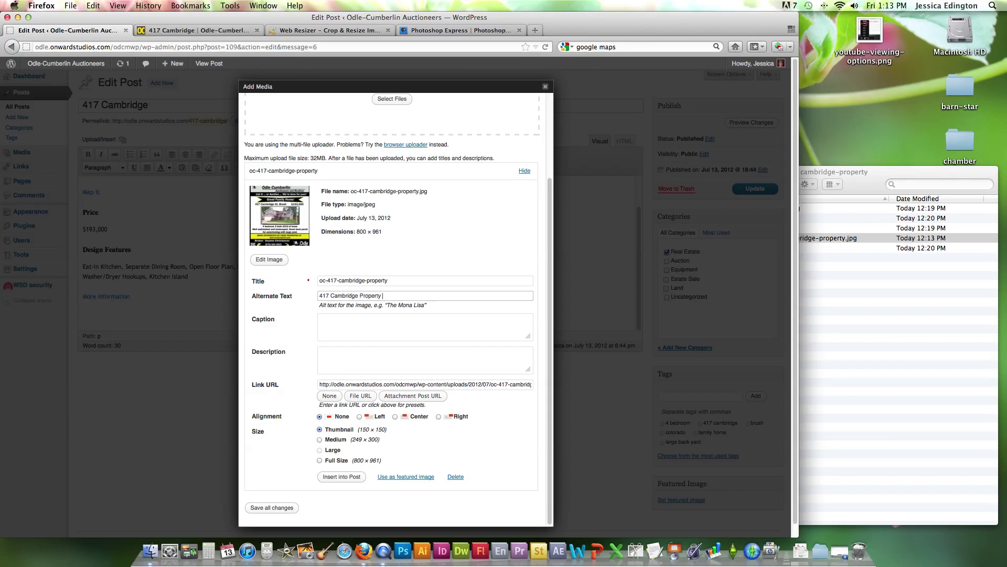
left_click(365, 322)
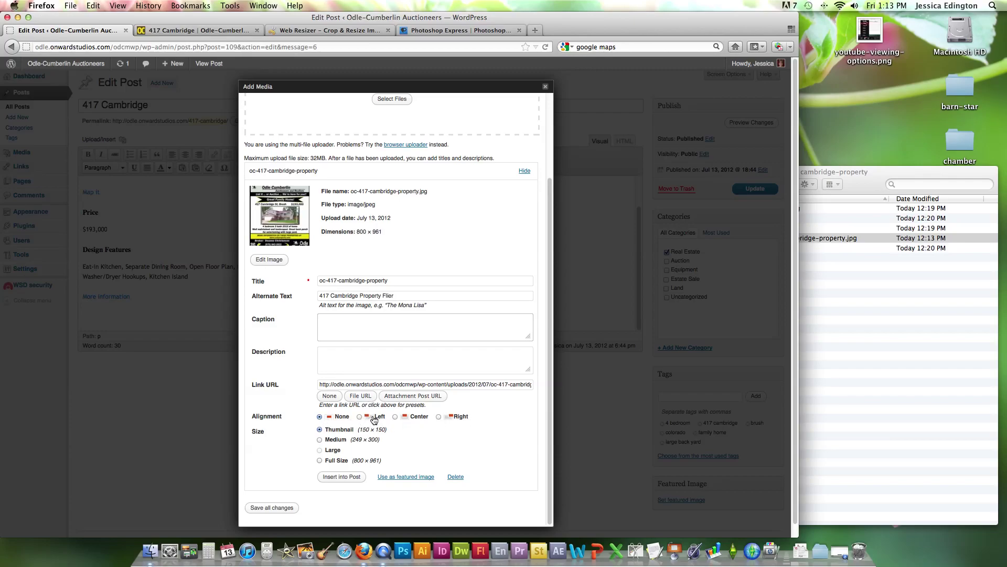
left_click(319, 460)
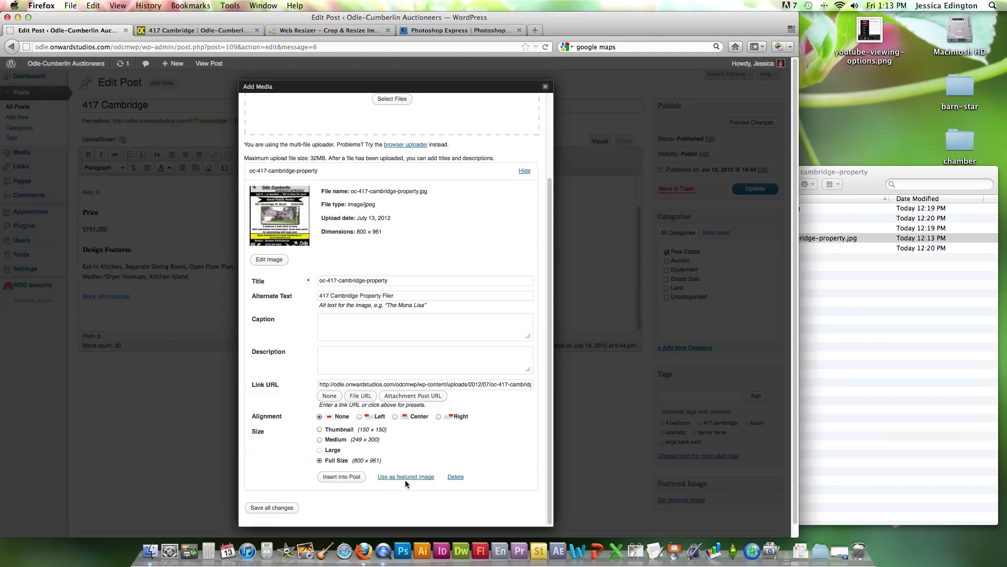
left_click(340, 478)
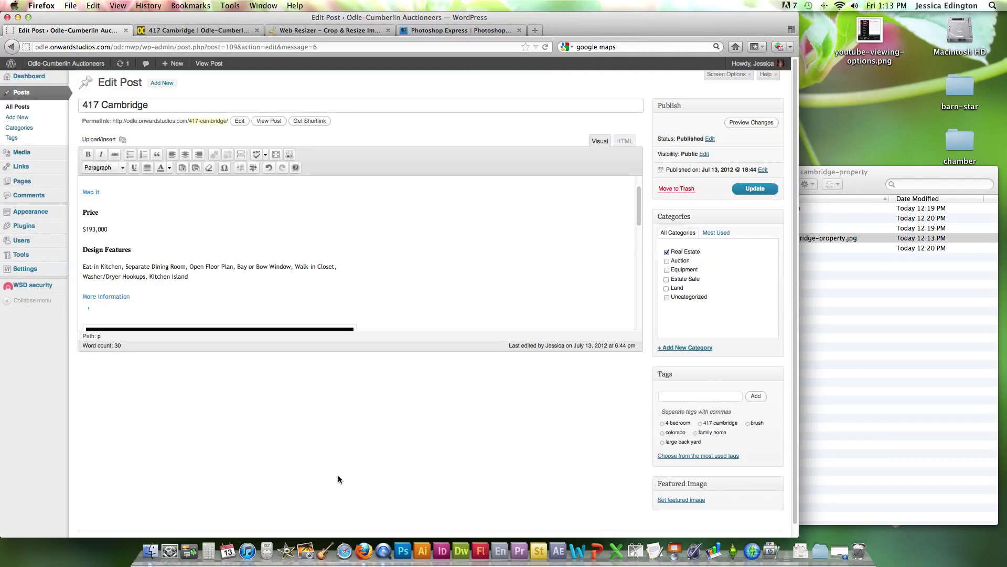
Step: Type 'More Photos' below the flier, format it as Heading 2, and start a new paragraph
scroll(305, 276, "down", 10)
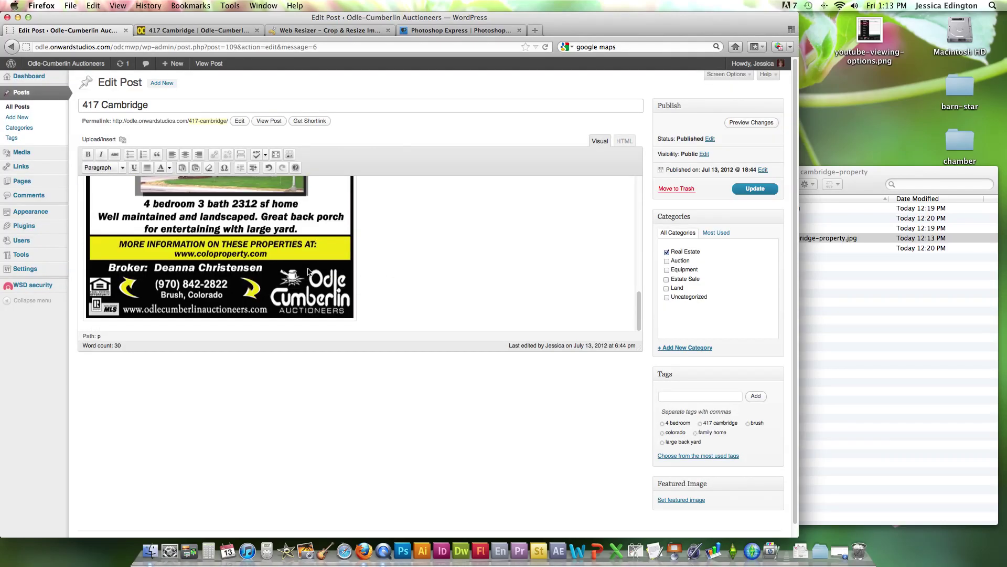
scroll(336, 281, "down", 1)
left_click(370, 297)
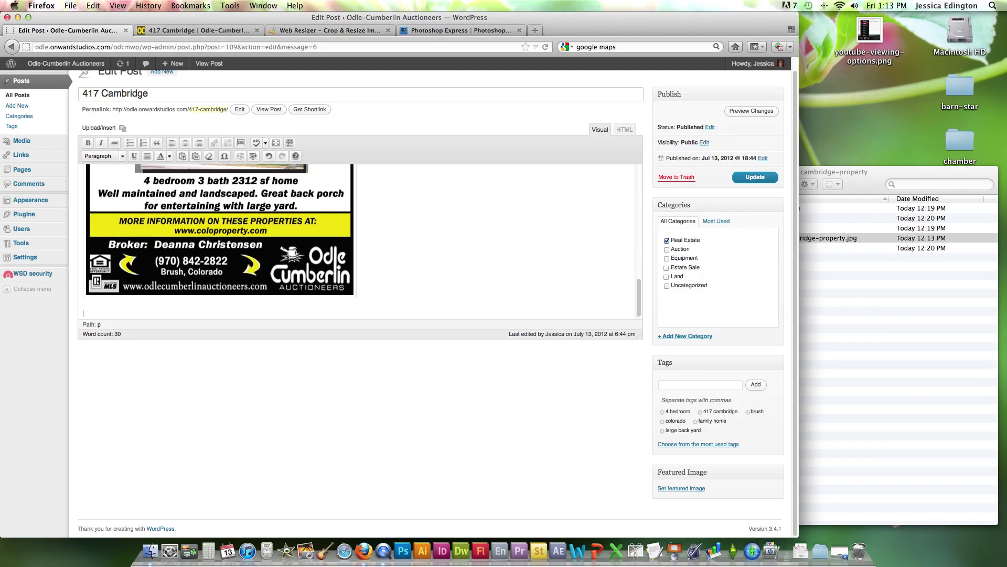
type("More Photos")
triple_click(101, 312)
left_click(125, 157)
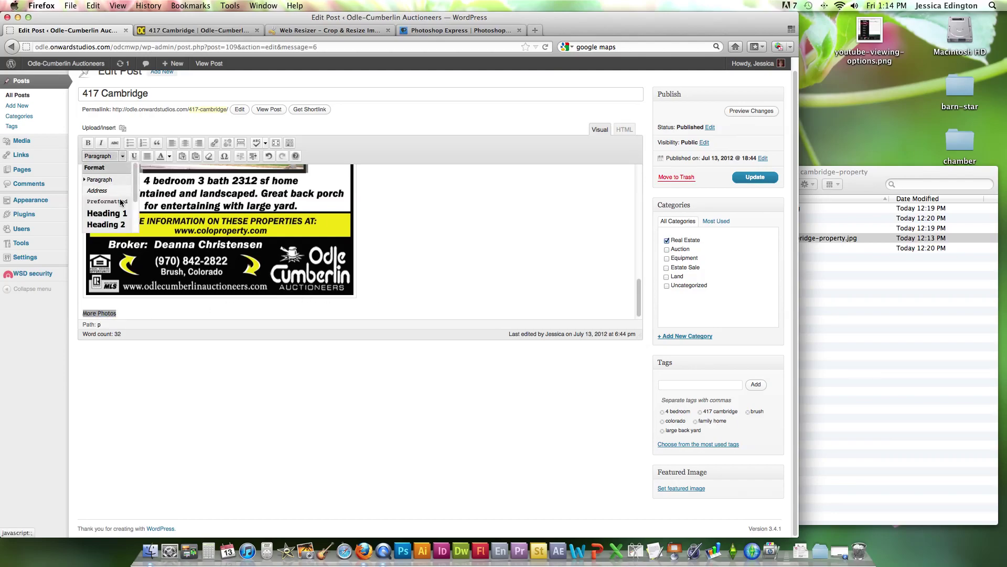
left_click(107, 224)
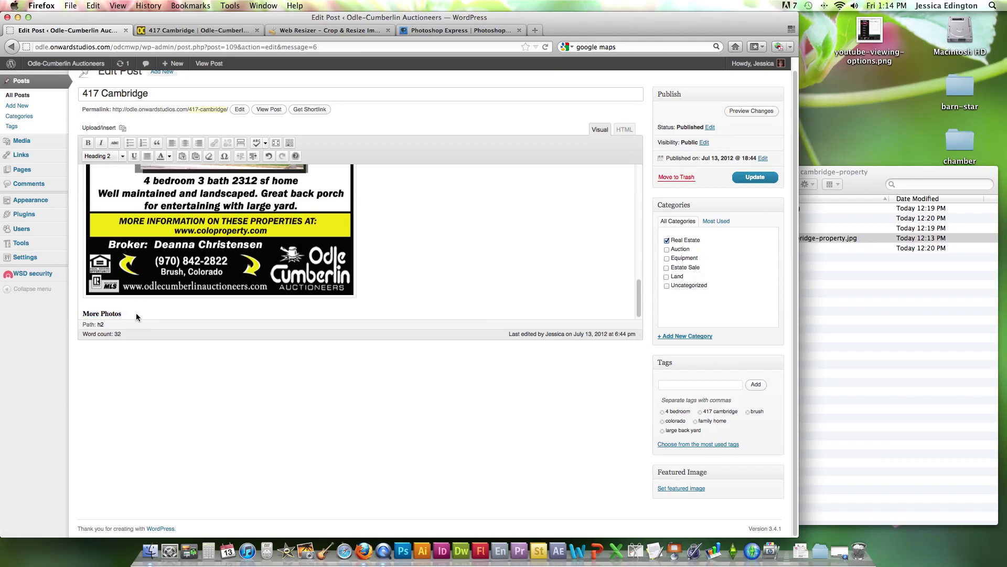
key("Return")
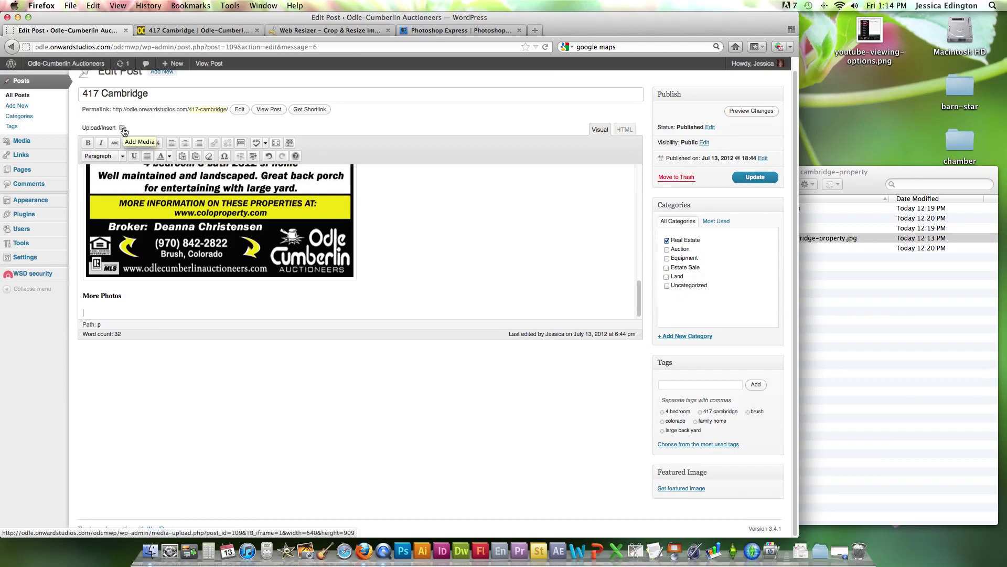
Step: Upload bedroom1.jpg and insert it as a thumbnail with alt text 'master bedroom'
left_click(123, 129)
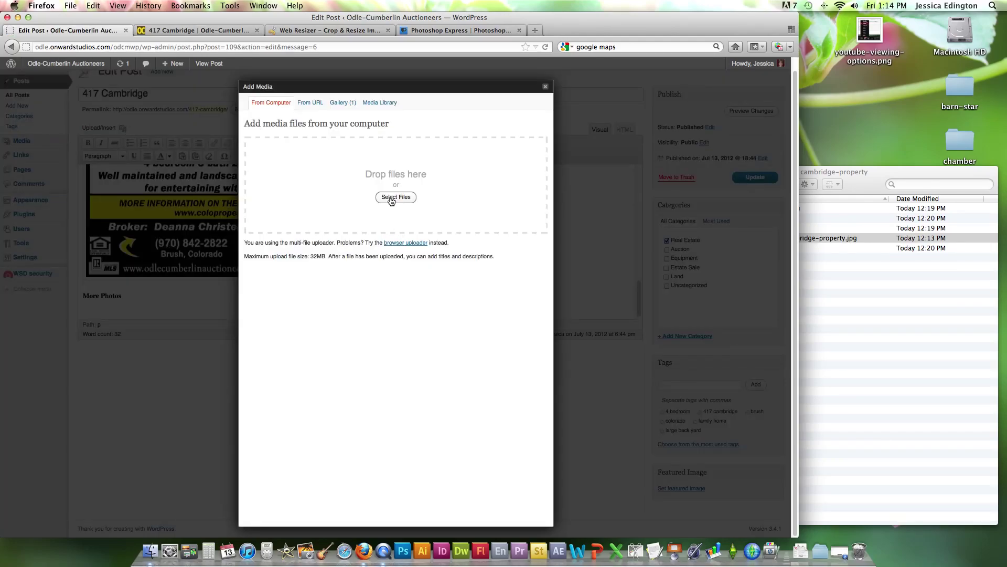
left_click(395, 197)
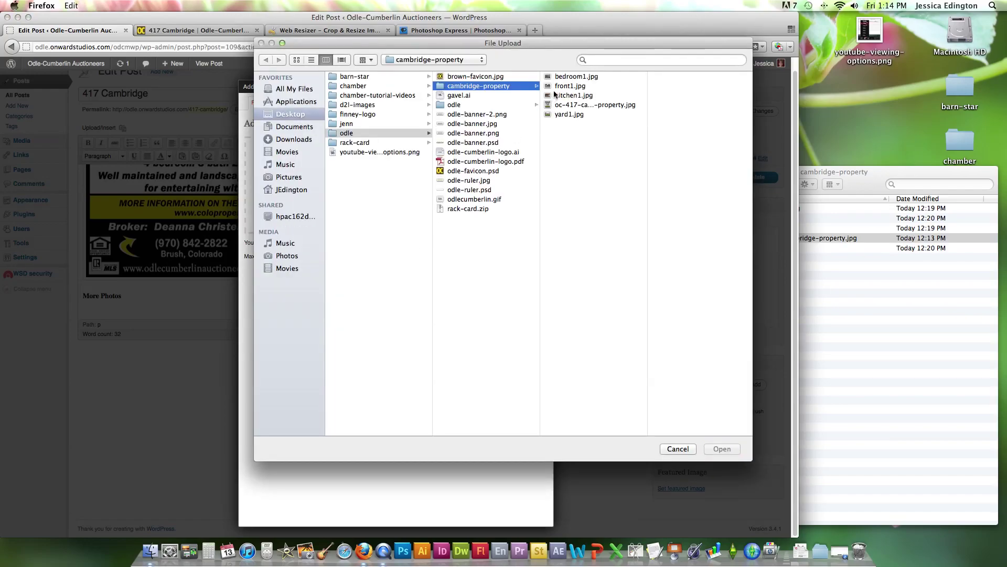
left_click(566, 76)
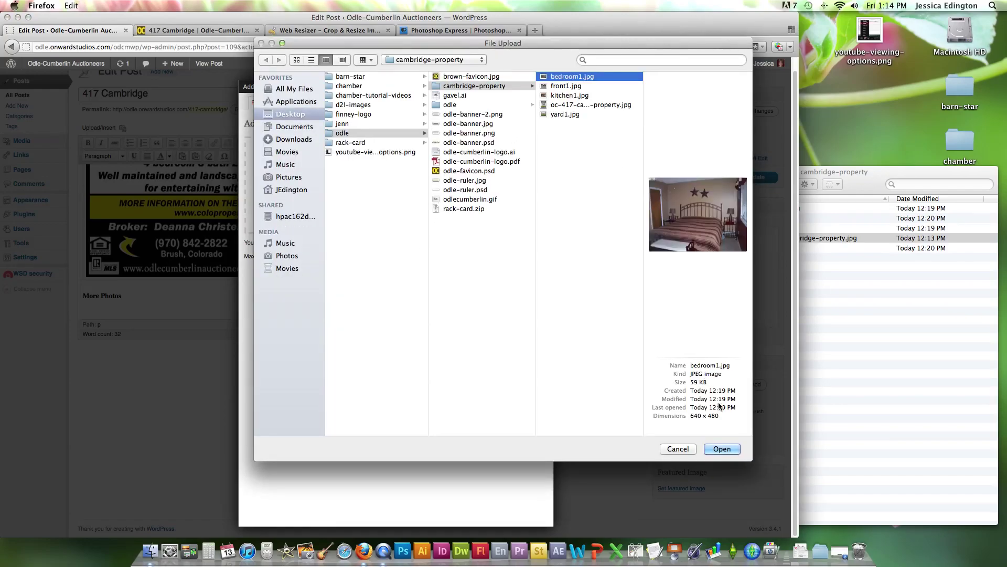
left_click(729, 451)
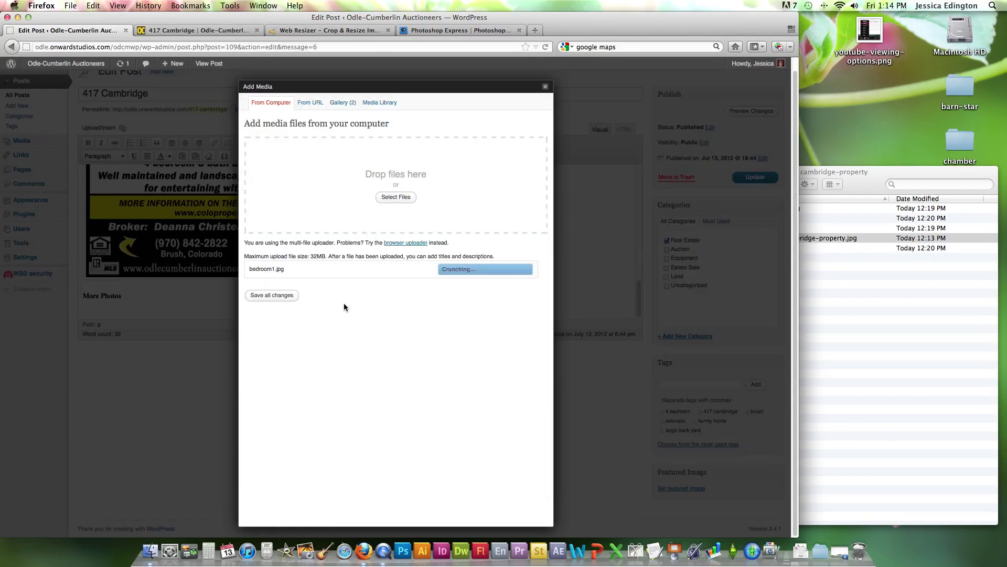
left_click(355, 394)
type("master bedroom")
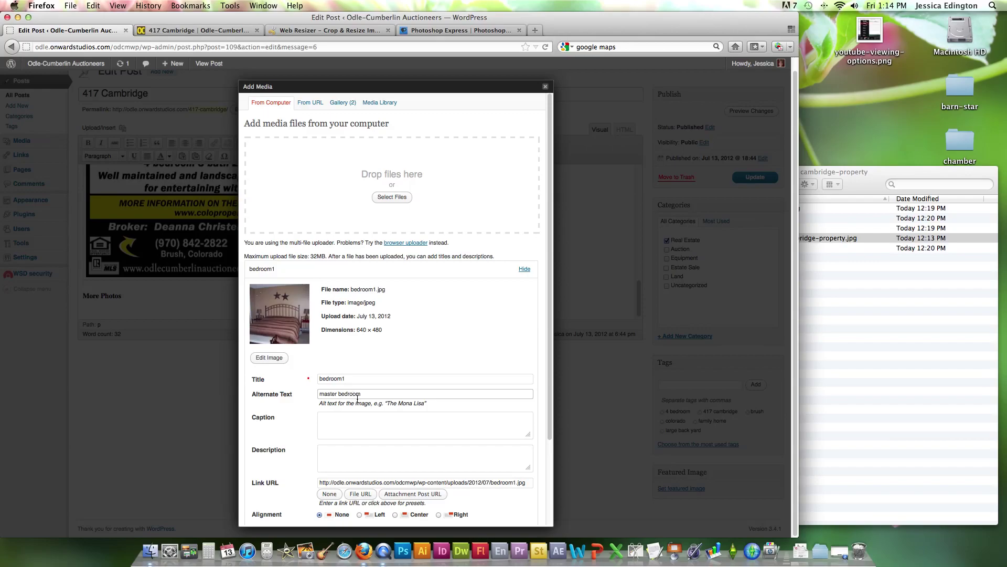
scroll(358, 398, "down", 4)
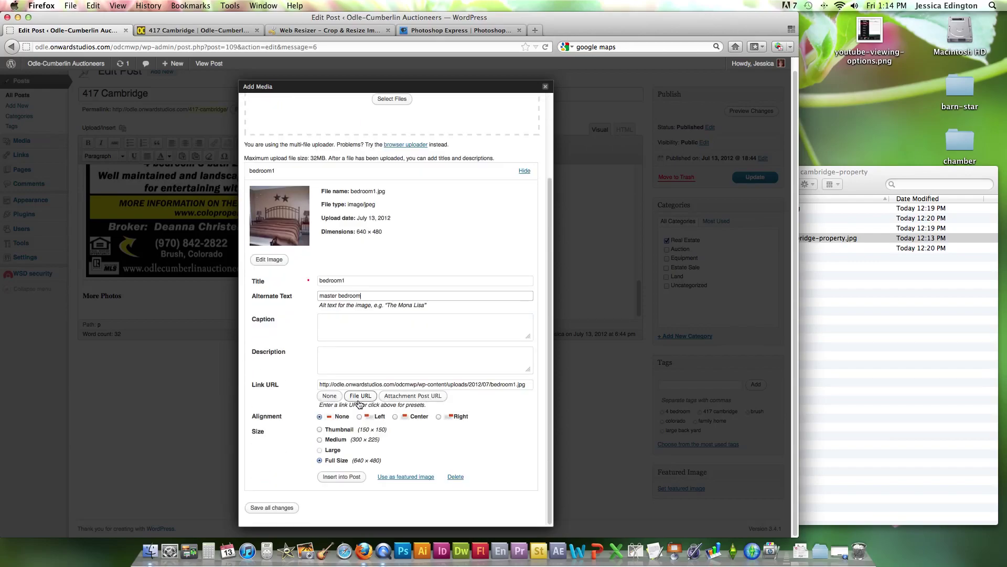
left_click(321, 430)
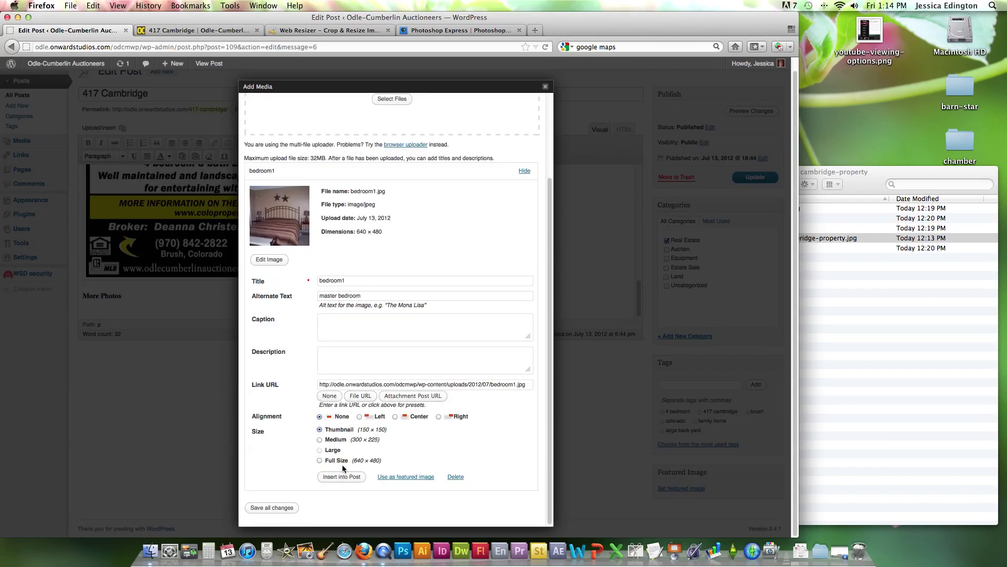
left_click(351, 480)
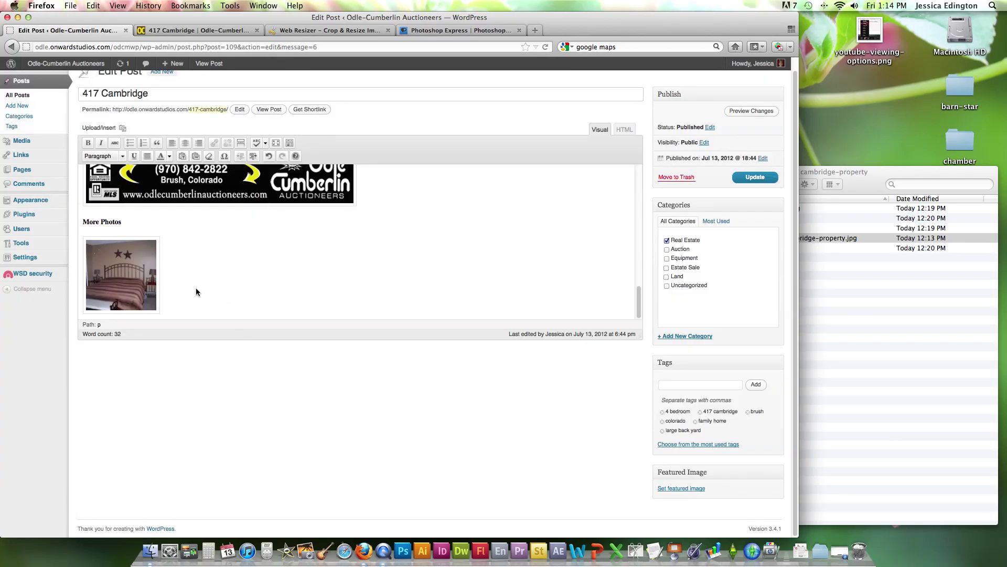
key("Return")
Step: Upload kitchen1.jpg and insert it as a thumbnail with alt text 'kitchen view'
left_click(123, 127)
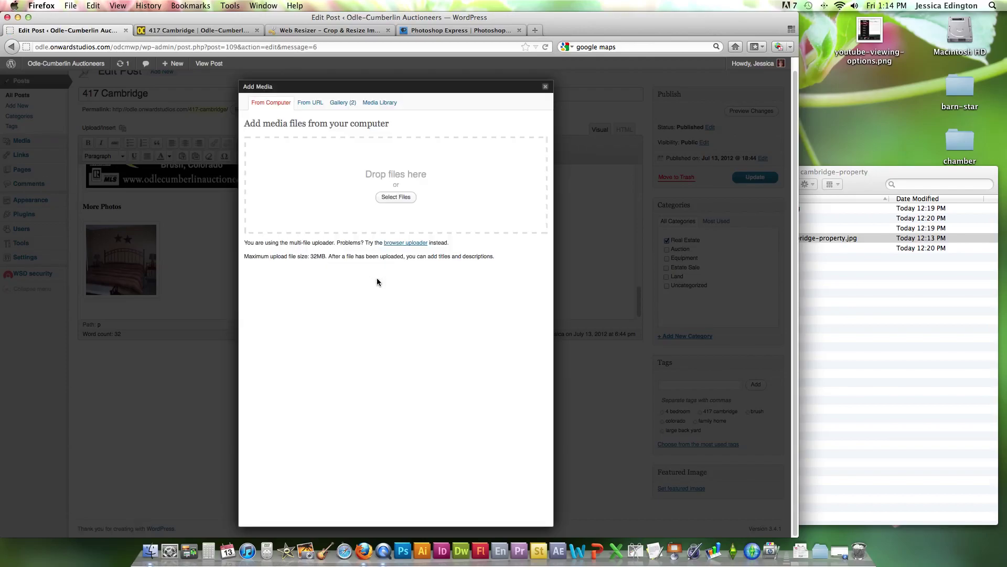
left_click(396, 198)
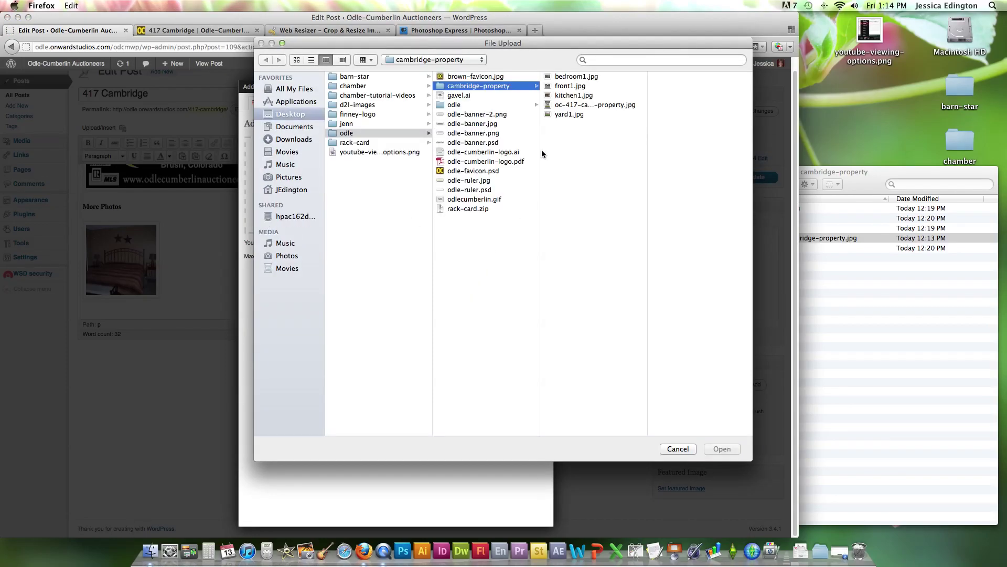
left_click(570, 95)
left_click(727, 449)
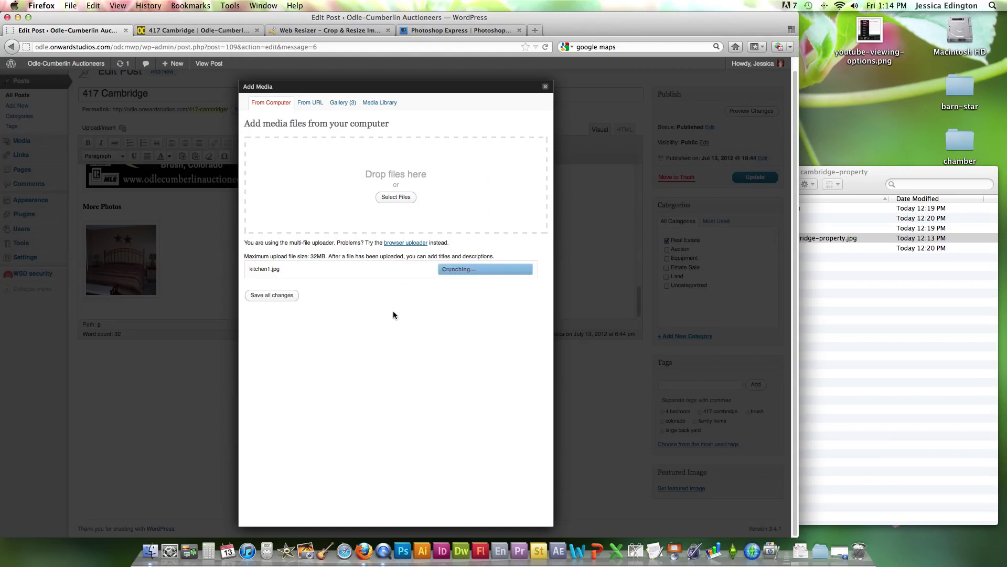
left_click(358, 393)
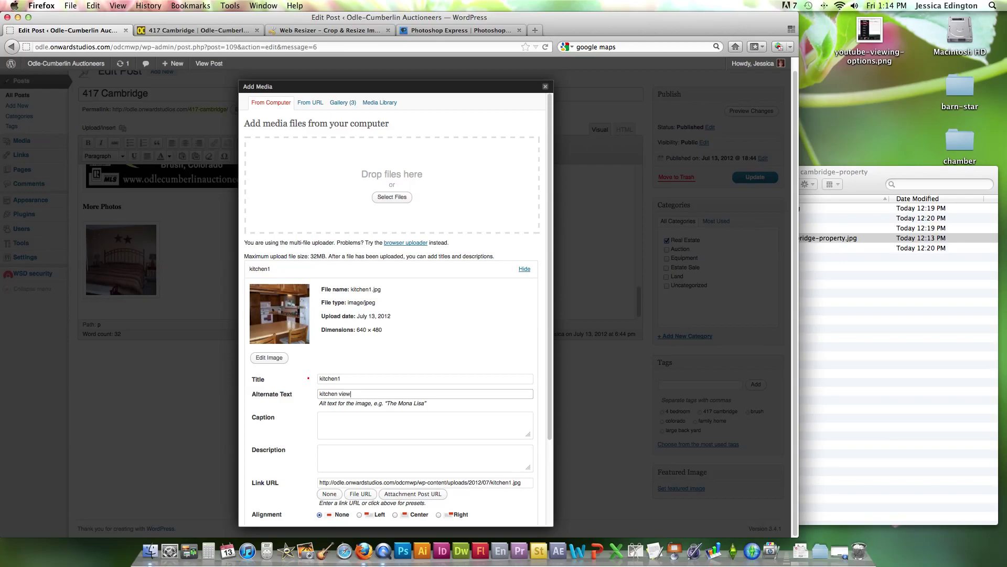
scroll(349, 455, "down", 3)
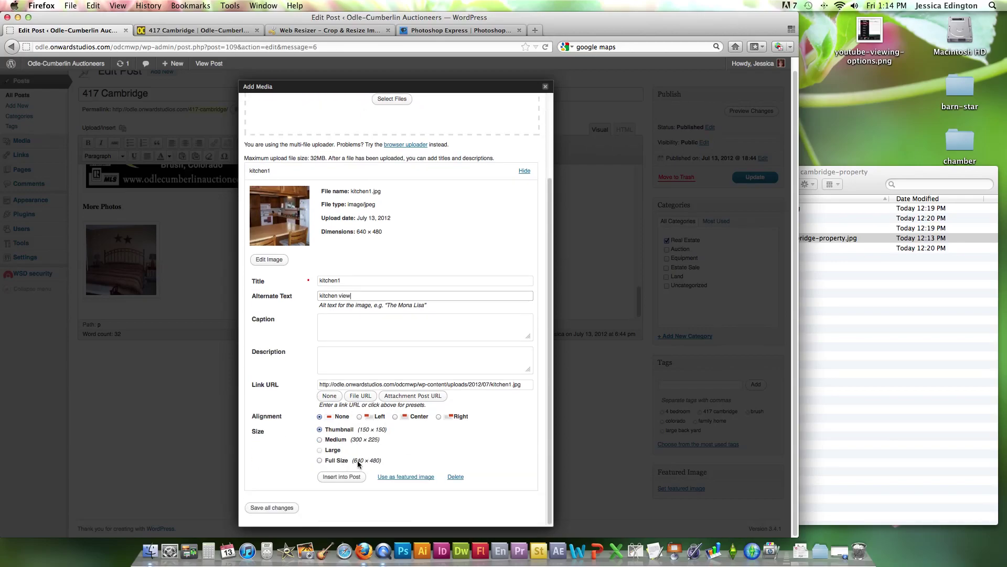
left_click(348, 478)
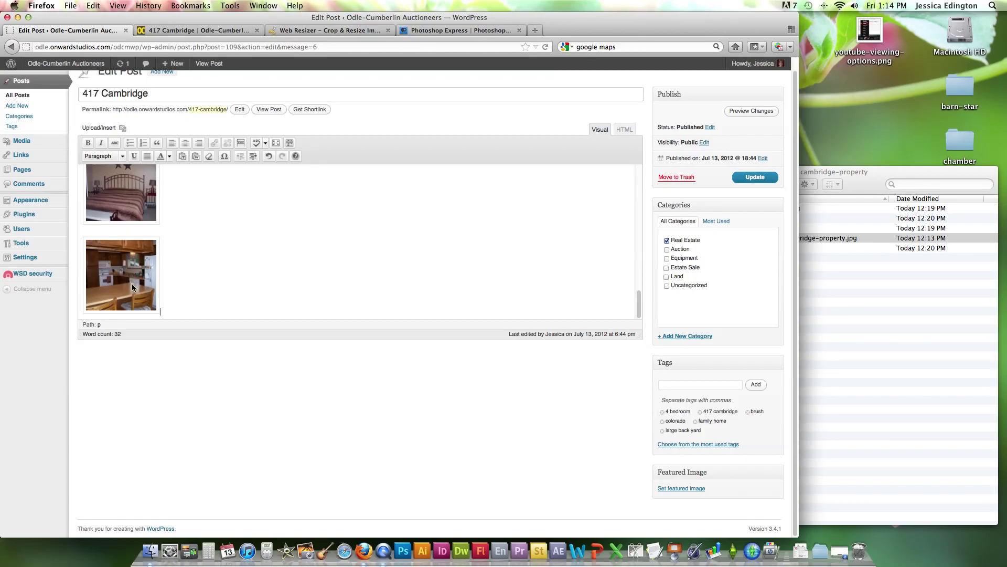
left_click(286, 307)
Step: Upload front1.jpg with alt text '417 Cambridge', save it as the featured image, and close the dialog
left_click(681, 489)
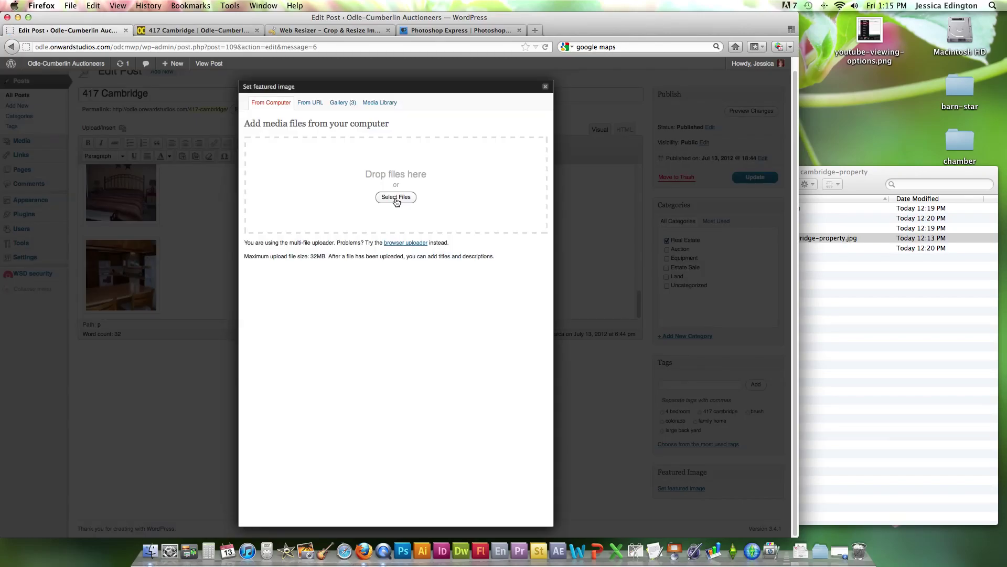
left_click(396, 197)
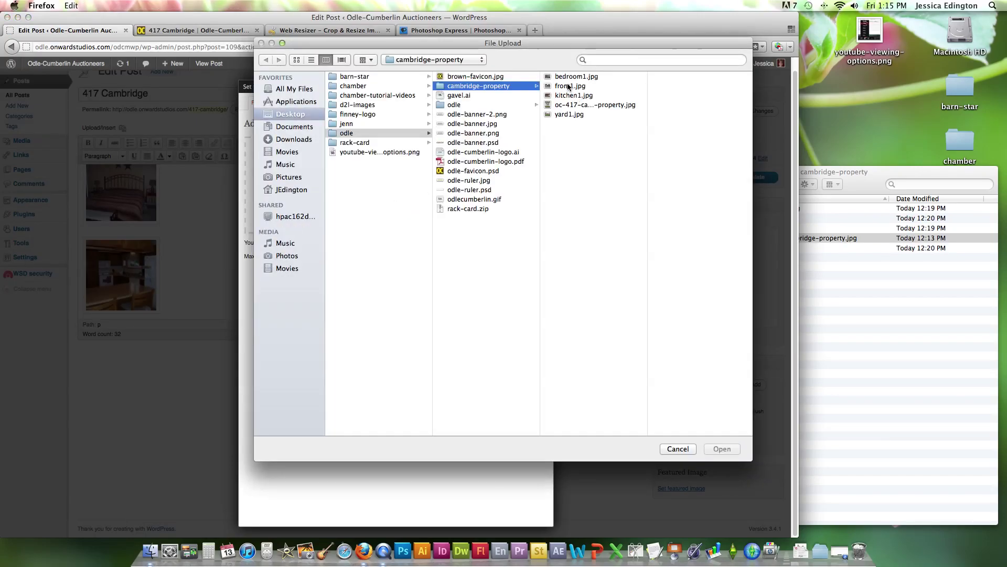
left_click(569, 86)
left_click(722, 449)
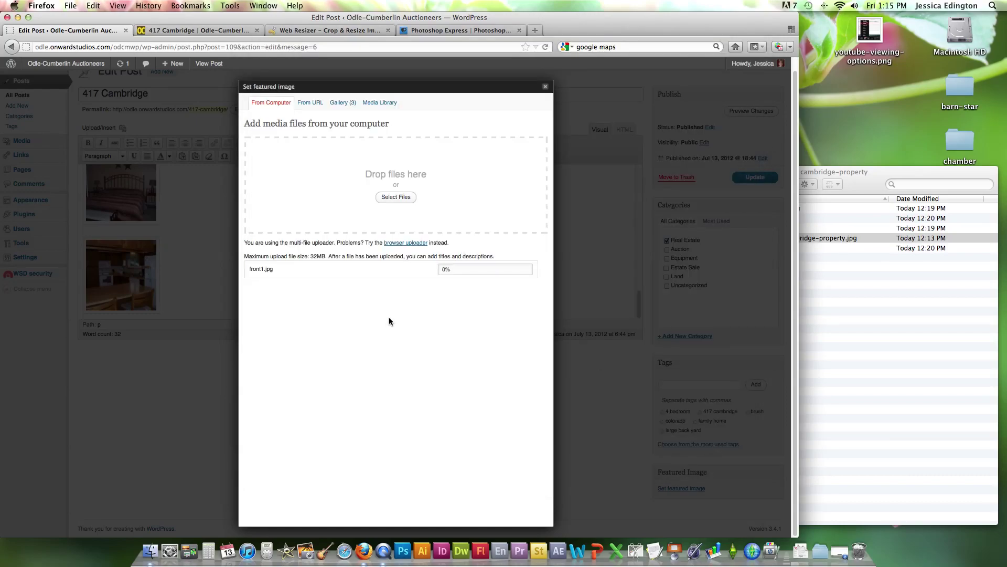
left_click(356, 394)
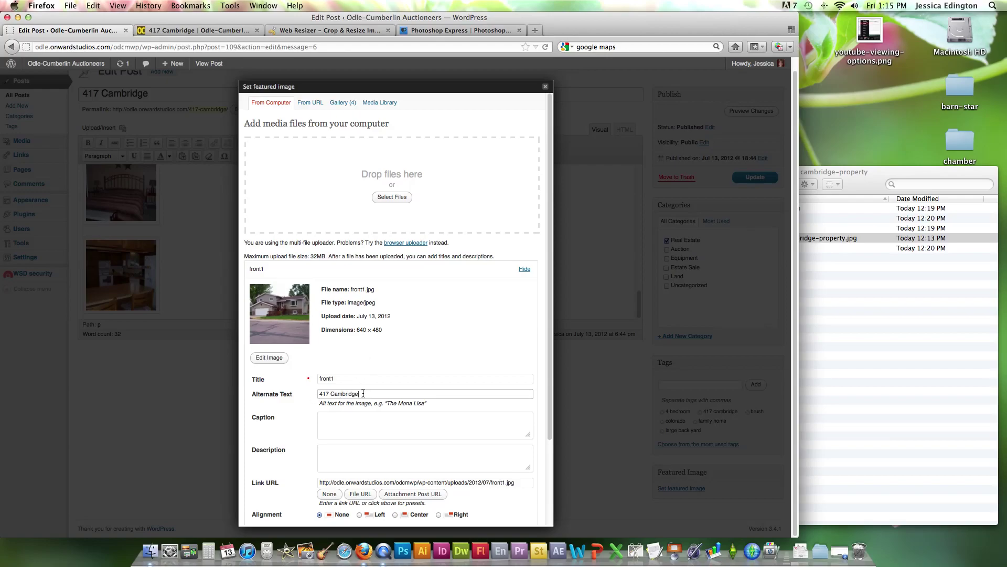
scroll(362, 420, "down", 4)
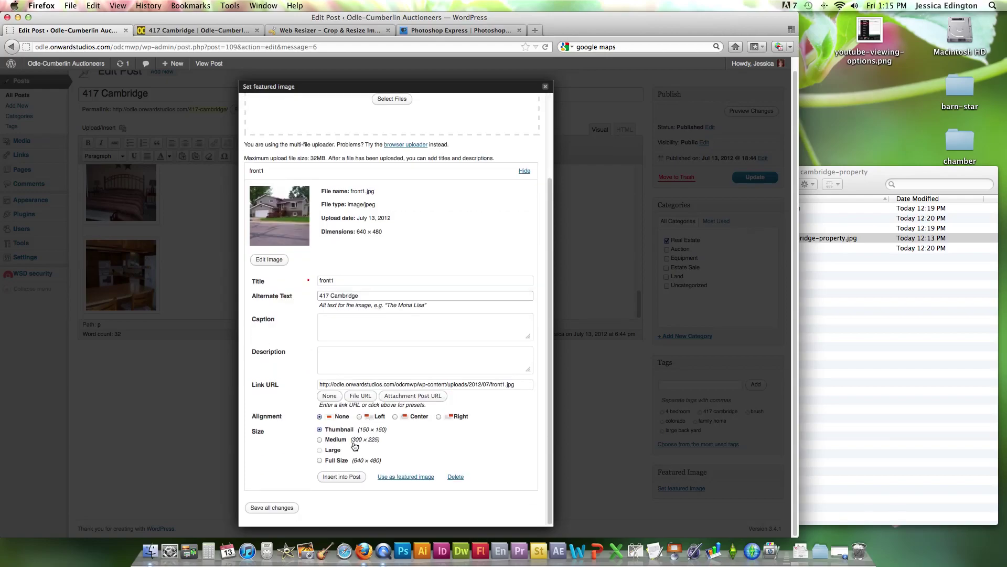
left_click(408, 478)
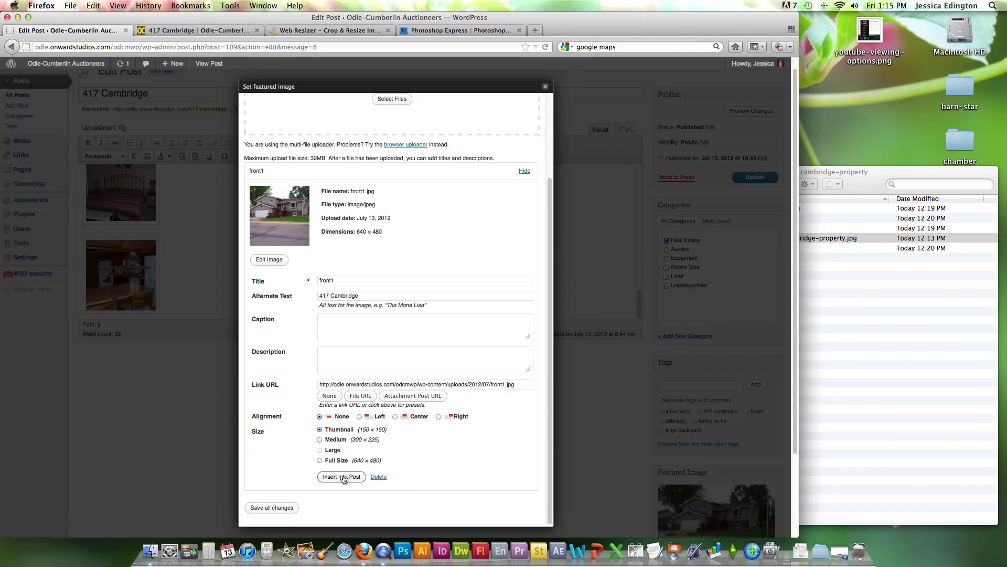
left_click(278, 512)
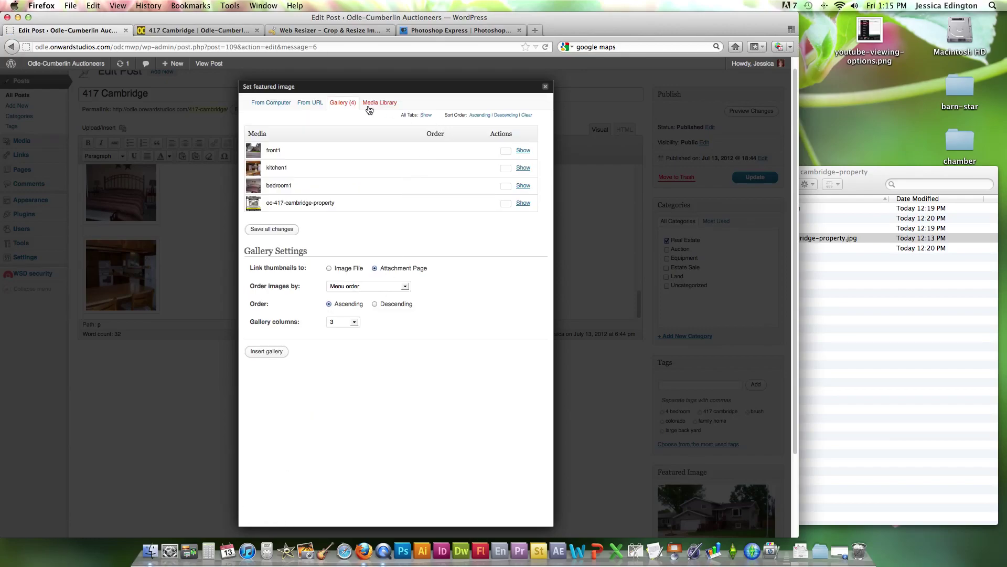
left_click(546, 86)
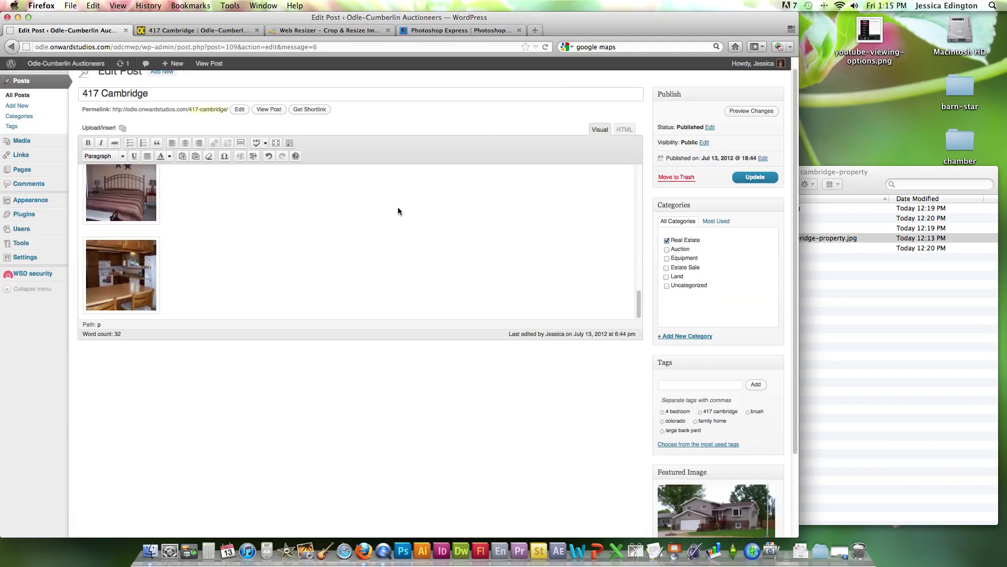
scroll(782, 446, "down", 3)
scroll(410, 364, "up", 4)
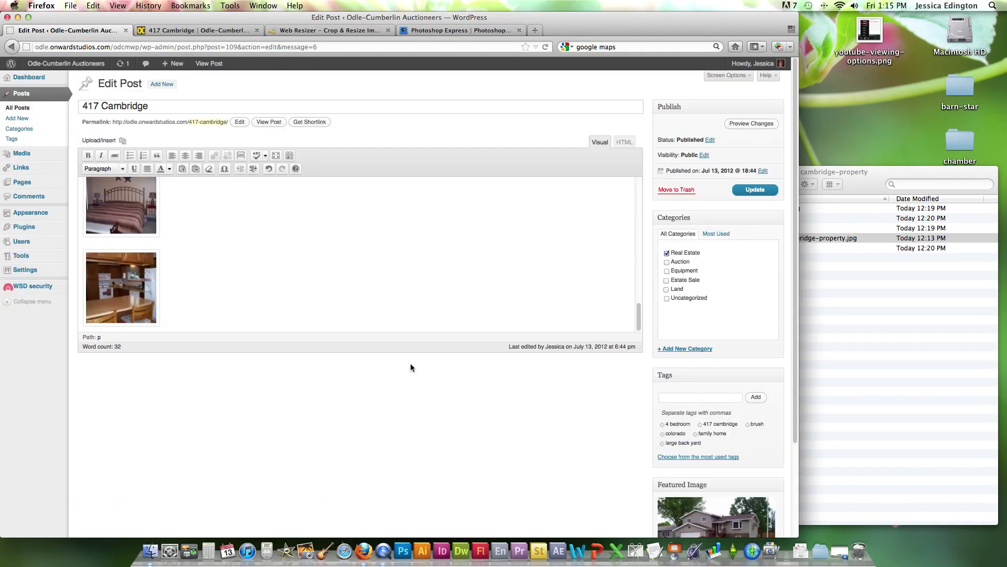
Step: Update the post and reload the published 417 Cambridge page to show the changes
left_click(756, 190)
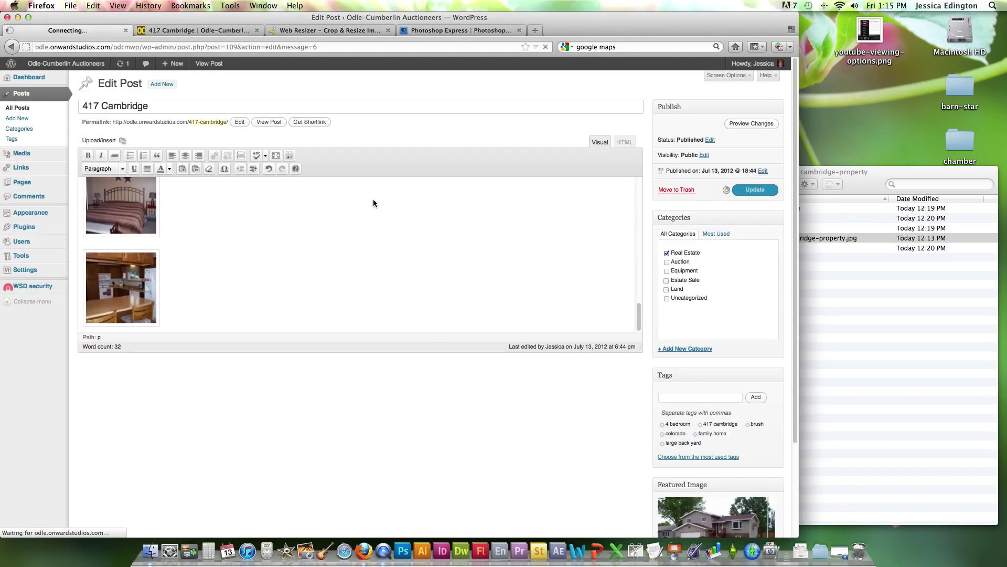
left_click(178, 30)
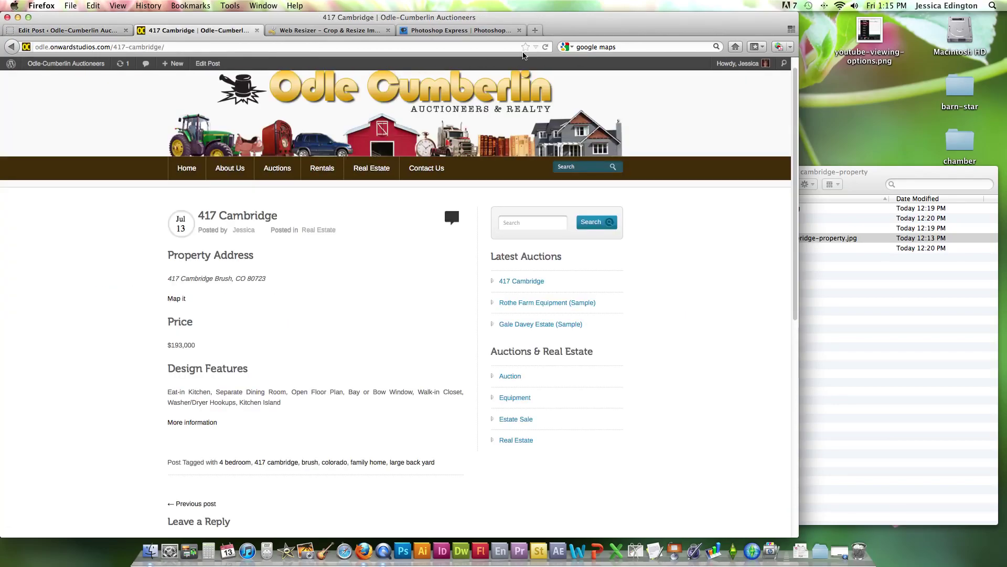
left_click(544, 47)
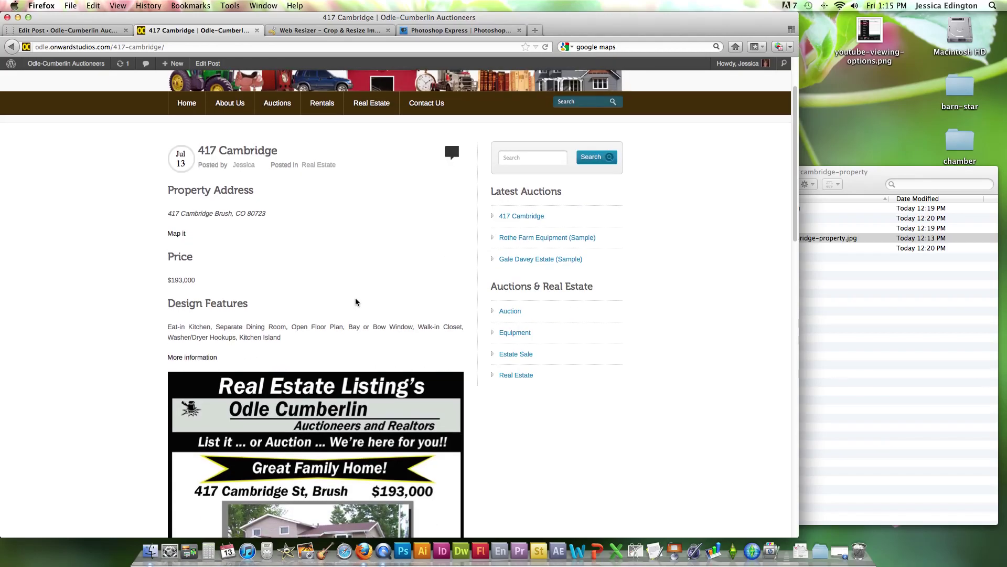
Step: Check the flier and More Photos thumbnails, viewing the bedroom photo full size
scroll(354, 298, "down", 5)
scroll(357, 300, "down", 10)
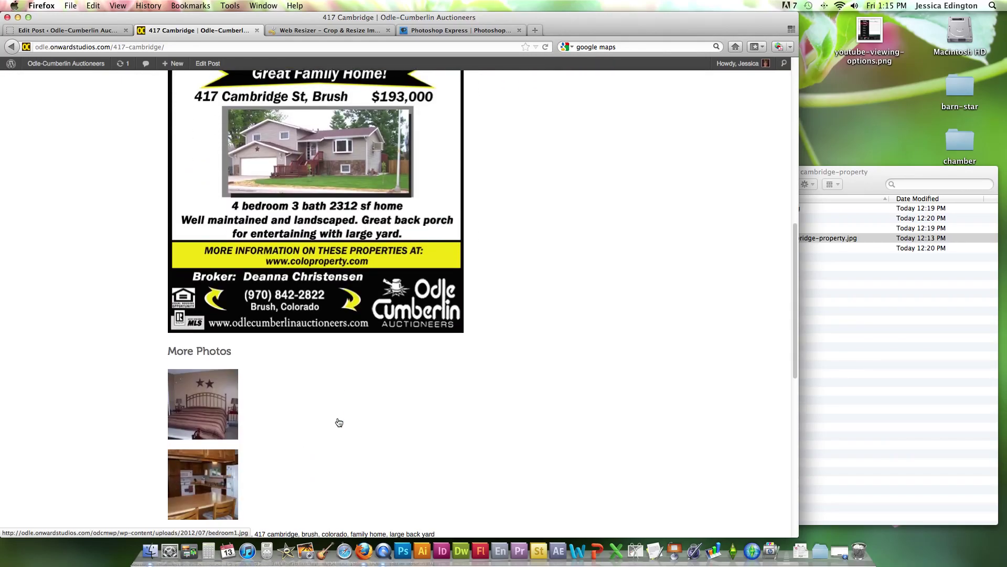
left_click(216, 288)
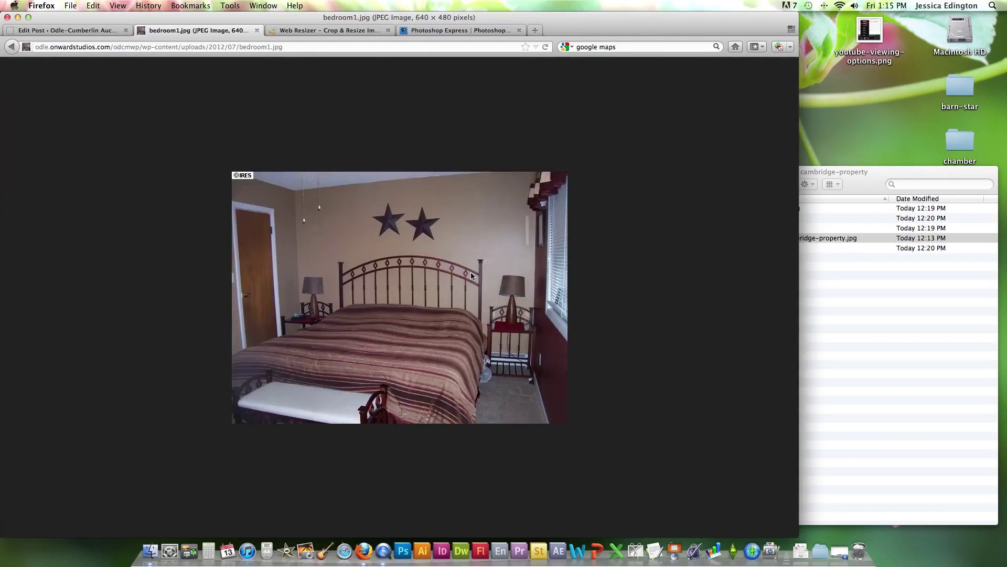
left_click(11, 48)
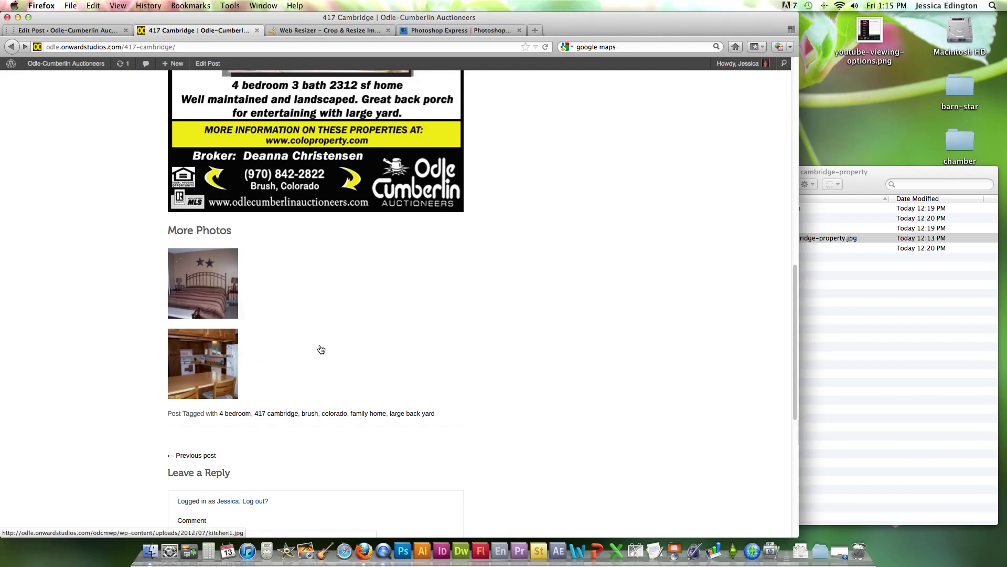
scroll(315, 348, "up", 2)
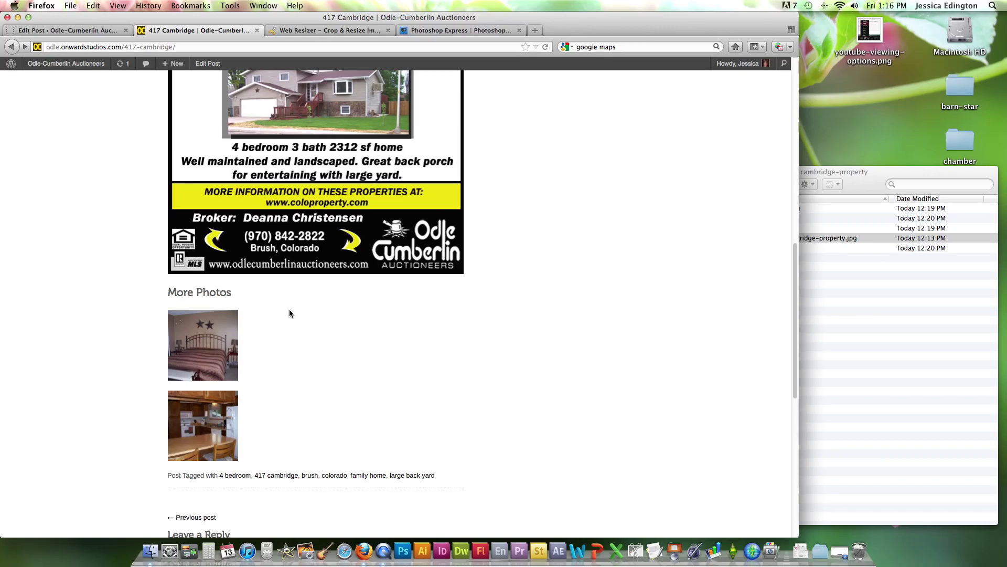
scroll(292, 341, "up", 10)
scroll(298, 340, "up", 4)
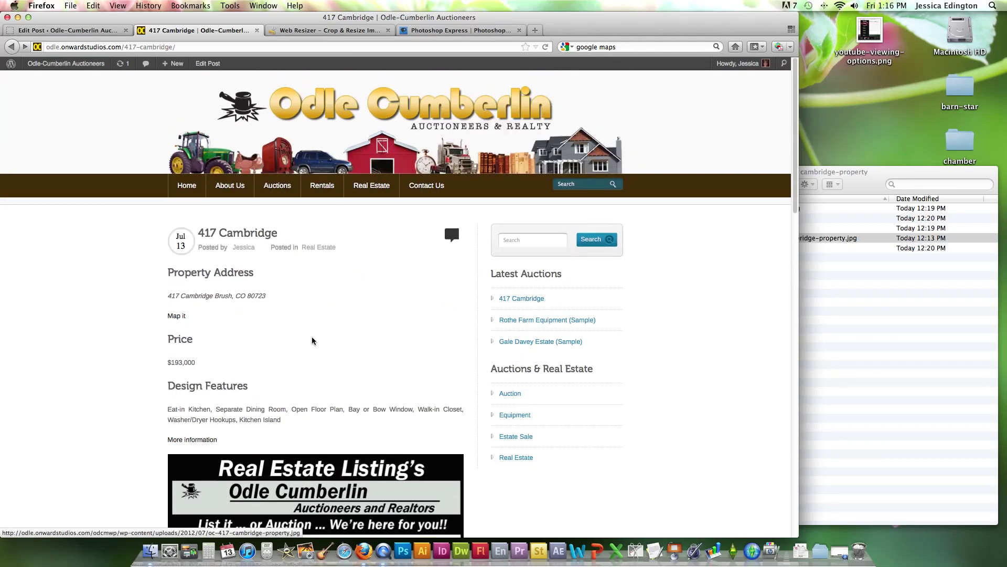
Step: Open 417 Cambridge from Latest Auctions, find it in Real Estate, then return to the editor
left_click(521, 299)
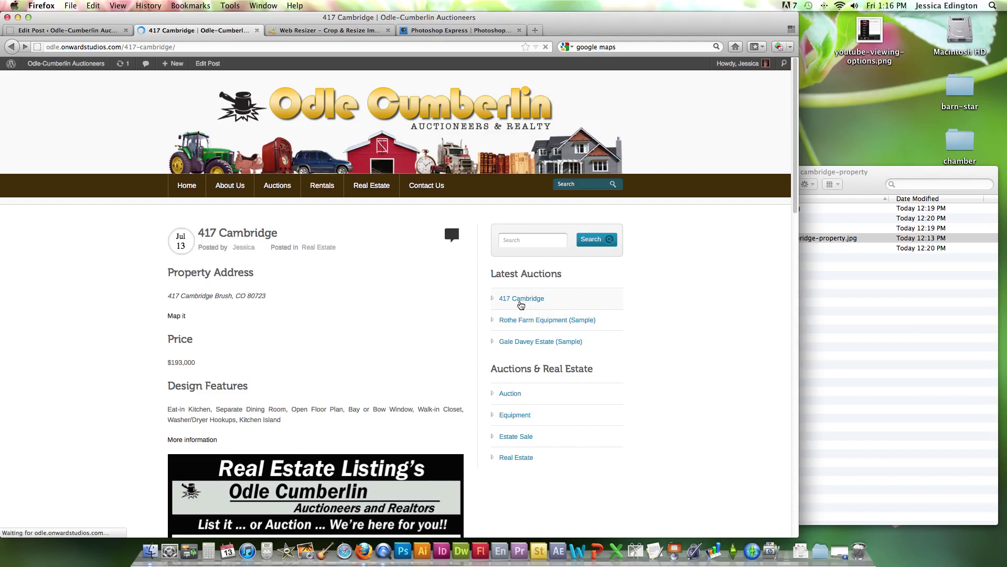
left_click(517, 458)
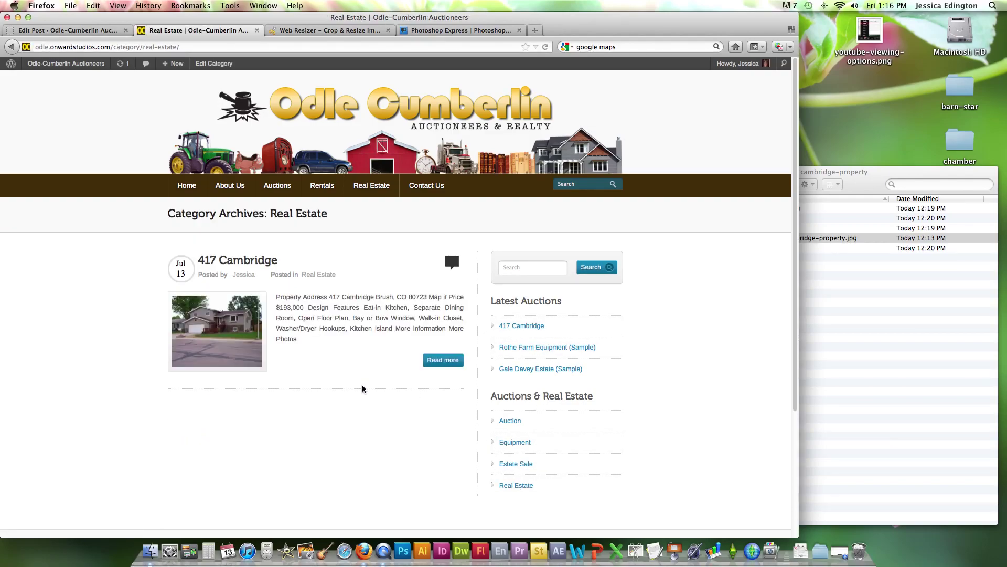
scroll(349, 380, "down", 2)
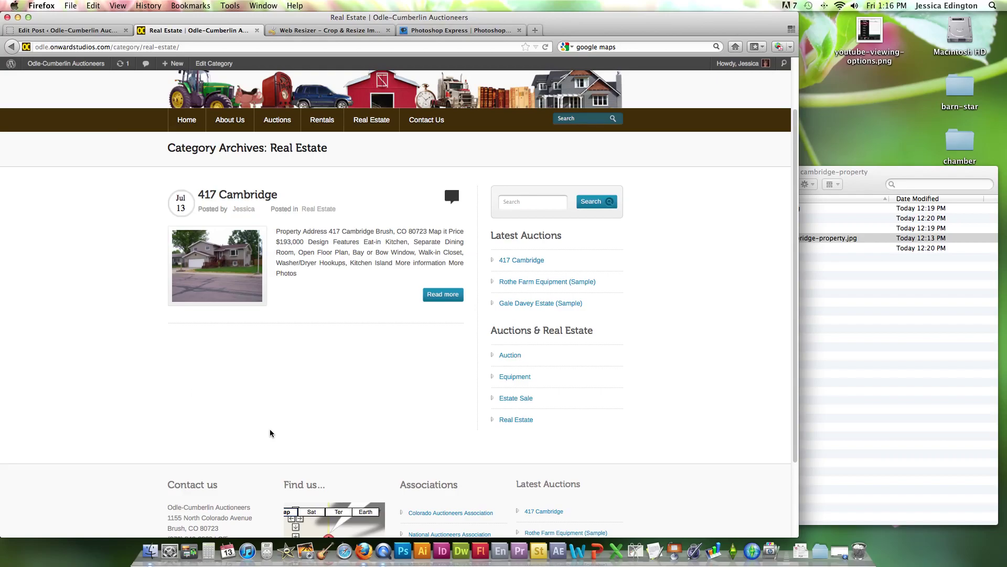
left_click(438, 296)
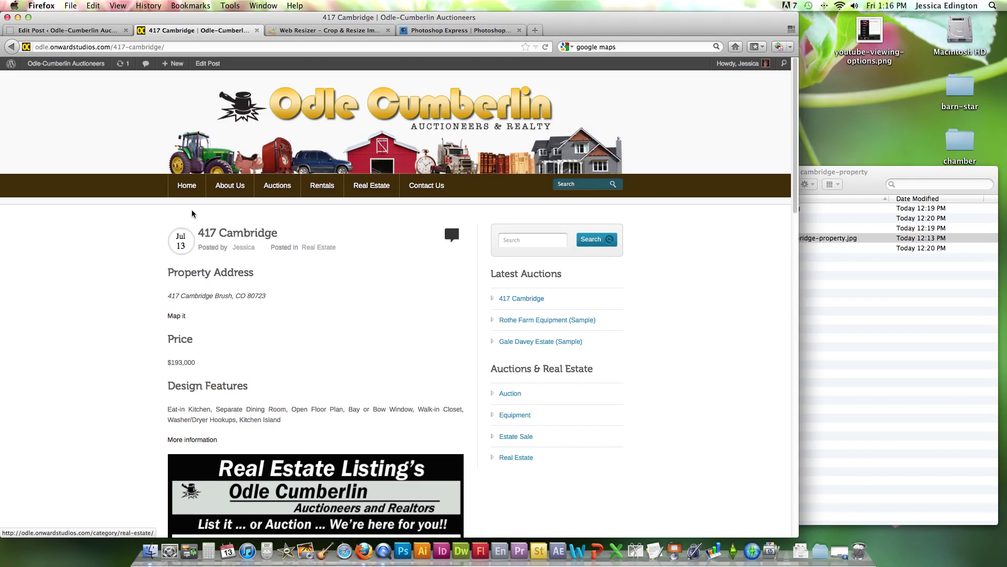
left_click(100, 31)
Step: Open the Media Library and scroll down to the old rothe sample images
mouse_move(28, 159)
left_click(95, 163)
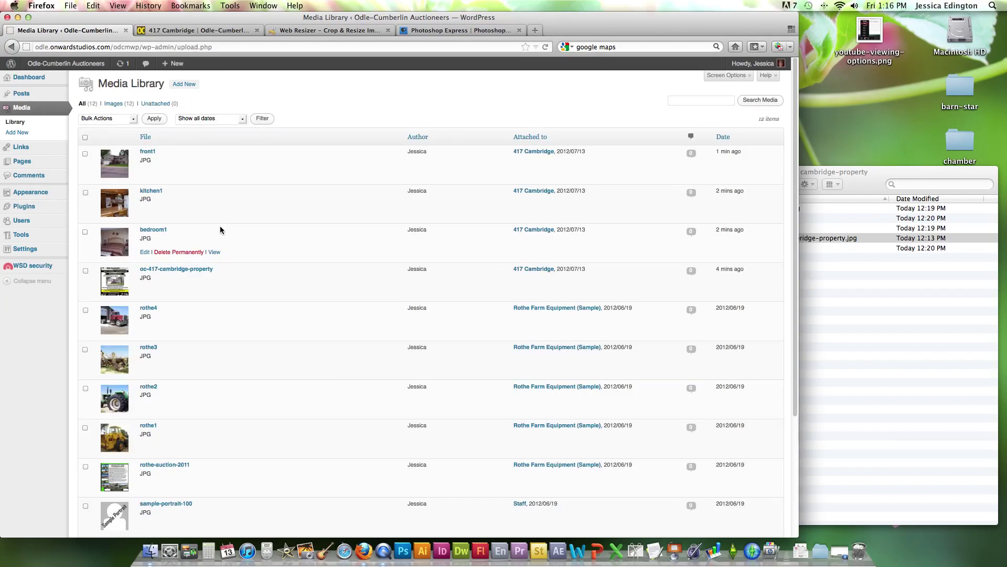
scroll(275, 254, "down", 5)
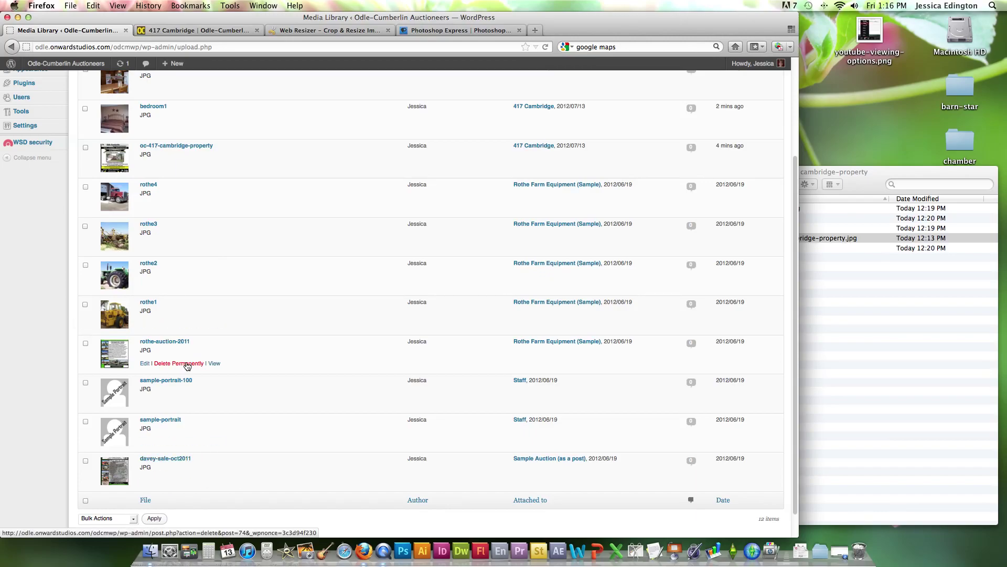
Step: Select rothe-auction-2011, rothe1 and rothe2, and review the Bulk Actions options
left_click(86, 343)
left_click(85, 304)
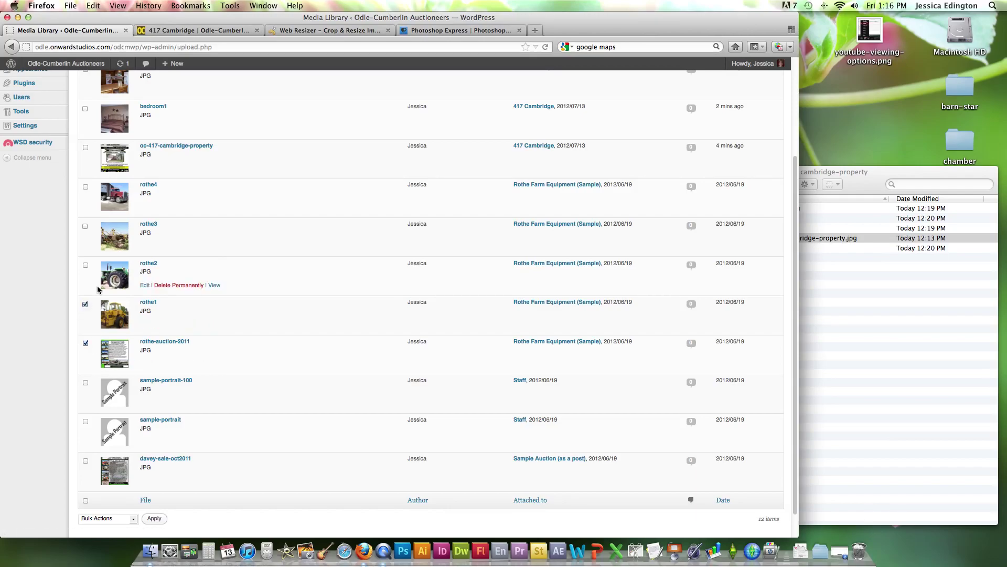
left_click(86, 267)
scroll(86, 266, "up", 3)
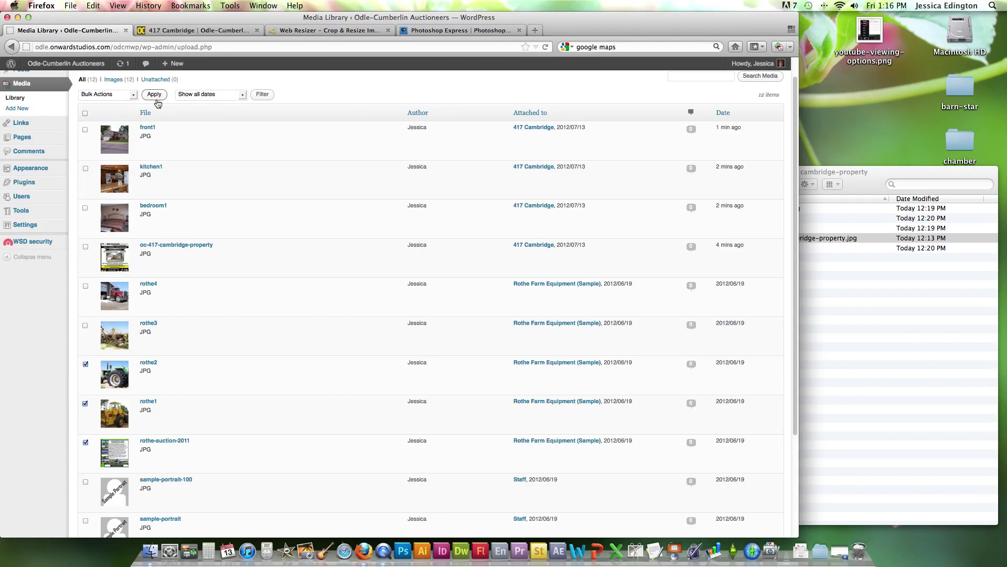
left_click(132, 99)
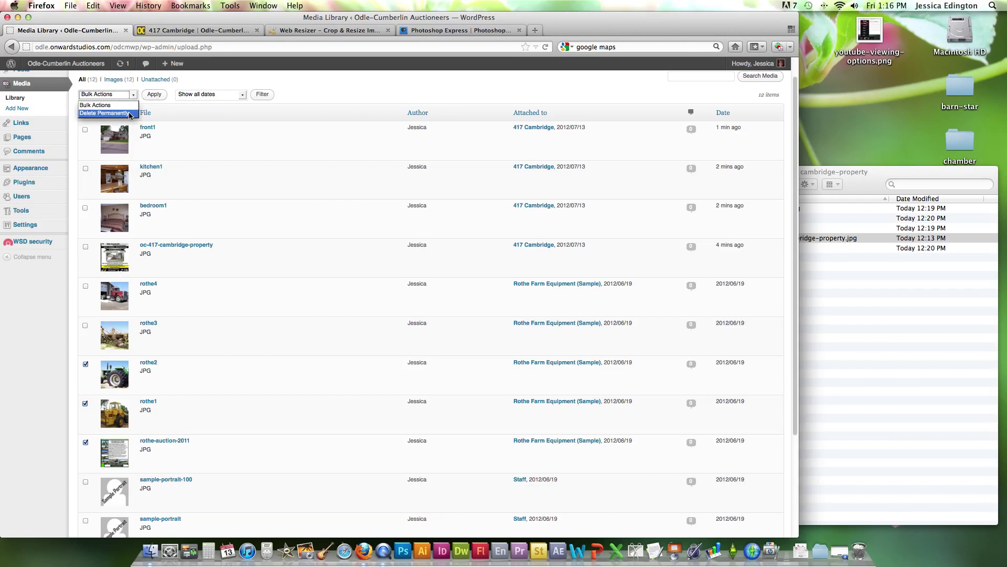
left_click(289, 92)
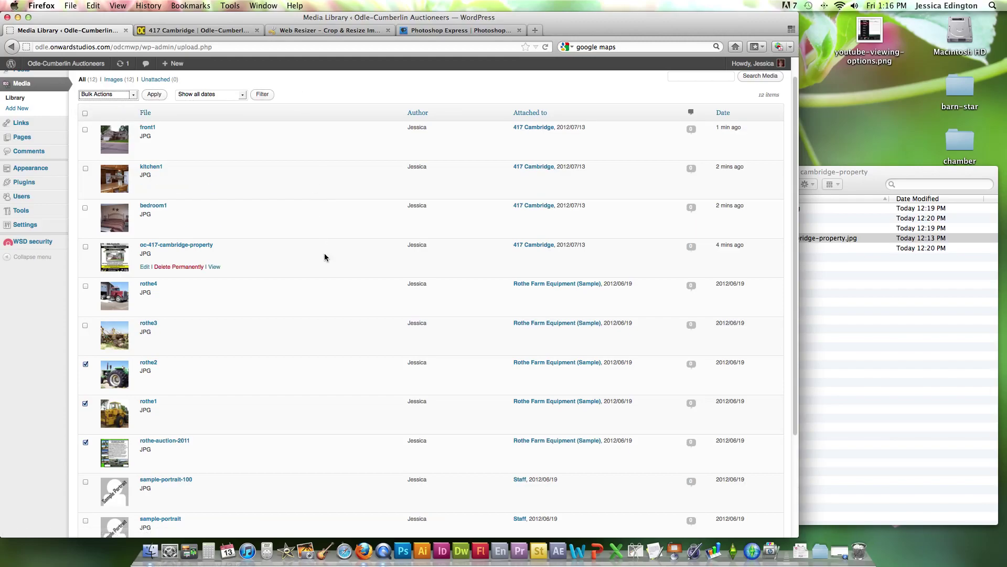